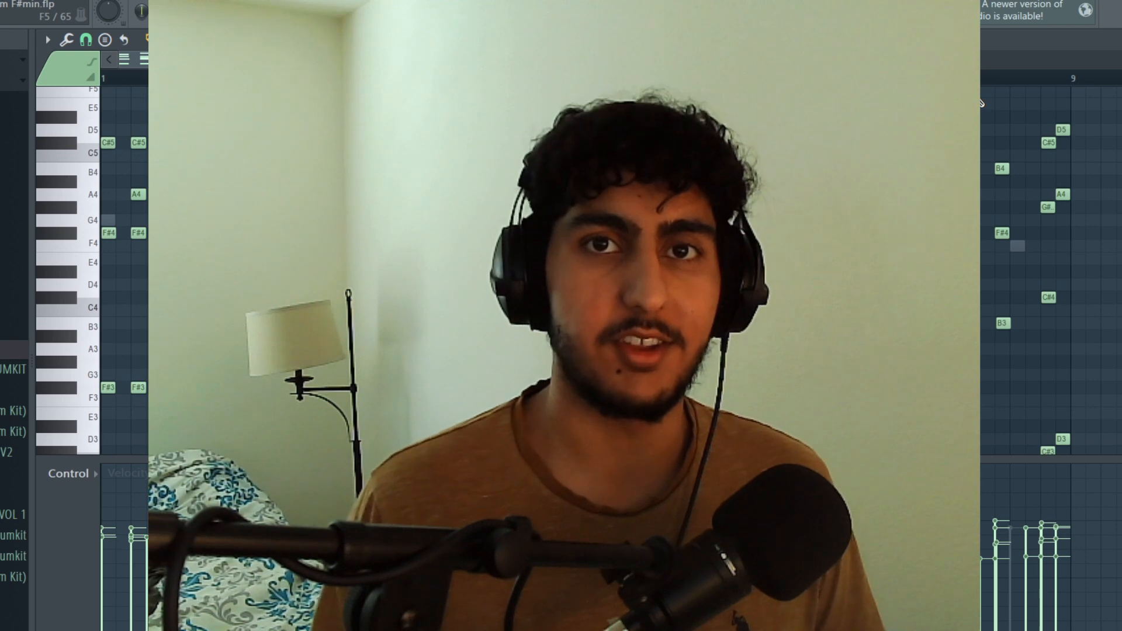
{"action": "scroll", "coordinate": [1051, 122], "scroll_direction": "up", "scroll_amount": 4}
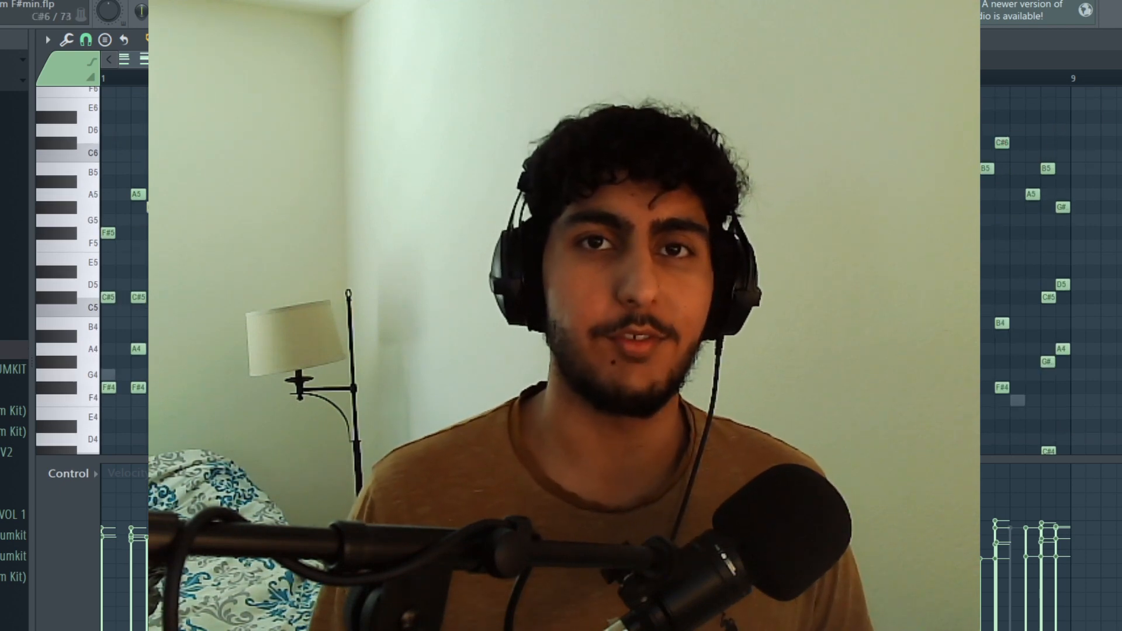
{"action": "scroll", "coordinate": [1051, 123], "scroll_direction": "down", "scroll_amount": 2}
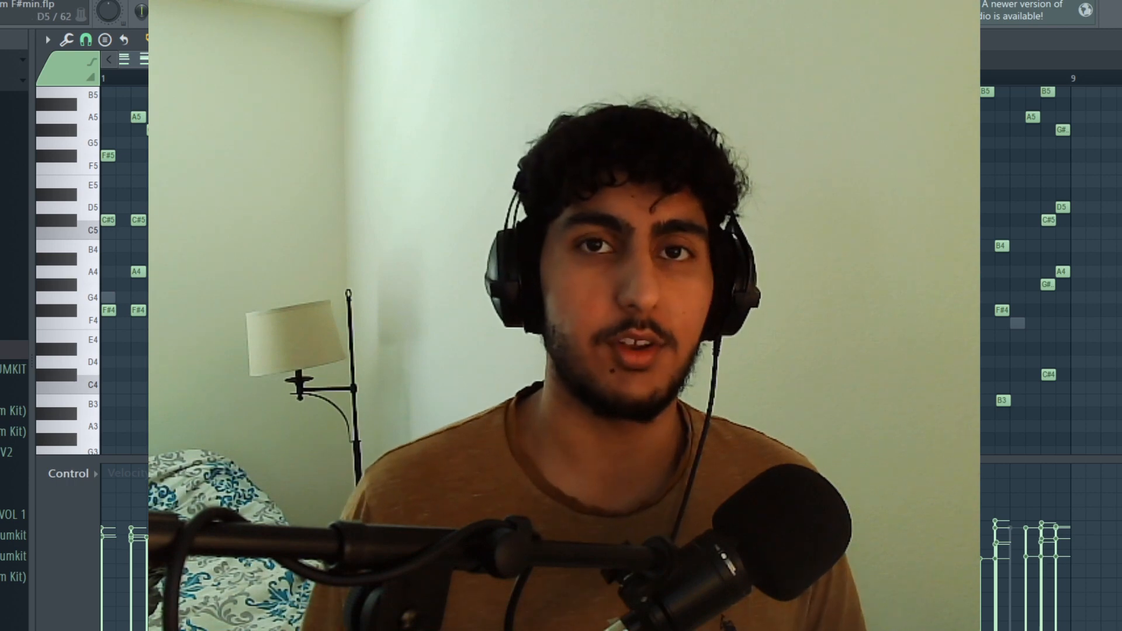
{"action": "scroll", "coordinate": [584, 220], "scroll_direction": "up", "scroll_amount": 2}
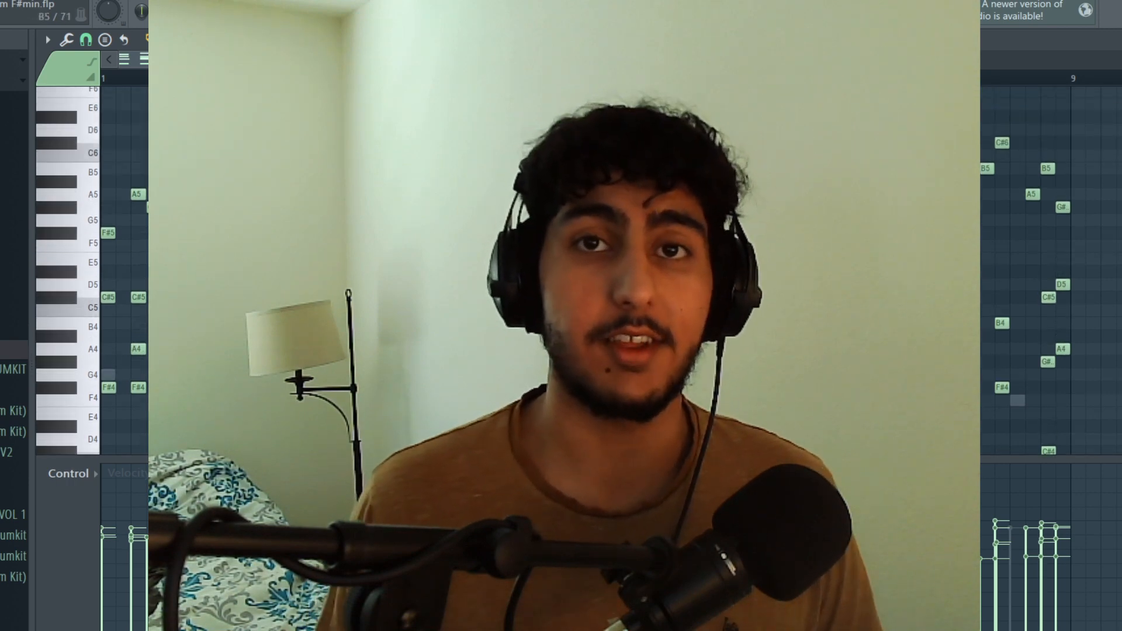
{"action": "scroll", "coordinate": [584, 220], "scroll_direction": "down", "scroll_amount": 1}
{"action": "left_click_drag", "start_coordinate": [584, 433], "coordinate": [293, 104]}
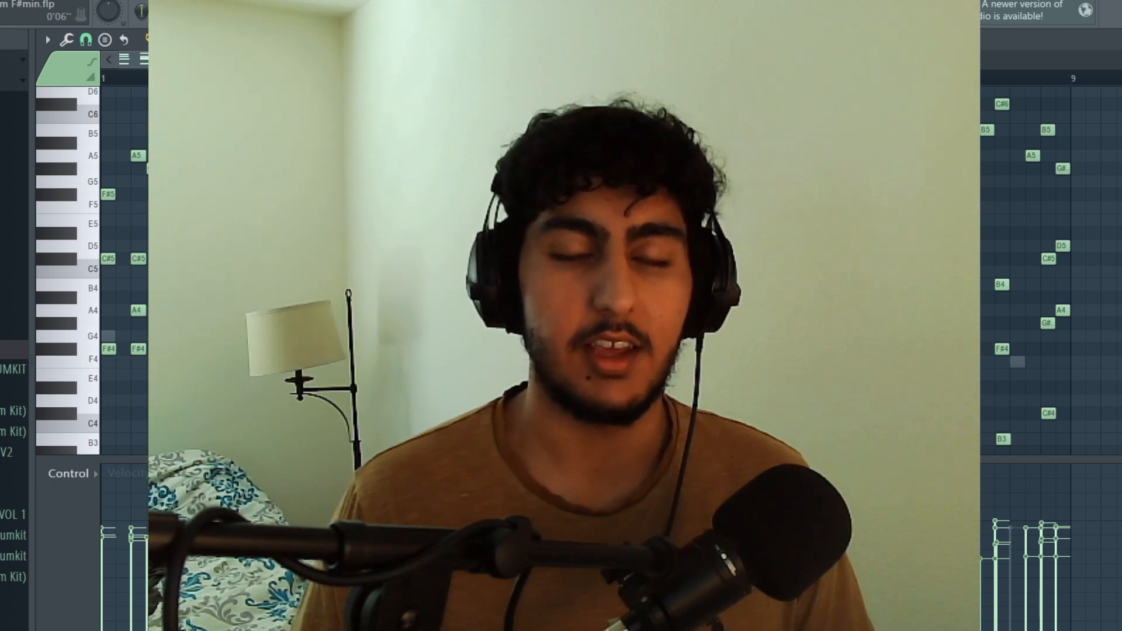
{"action": "left_click_drag", "start_coordinate": [292, 409], "coordinate": [62, 96]}
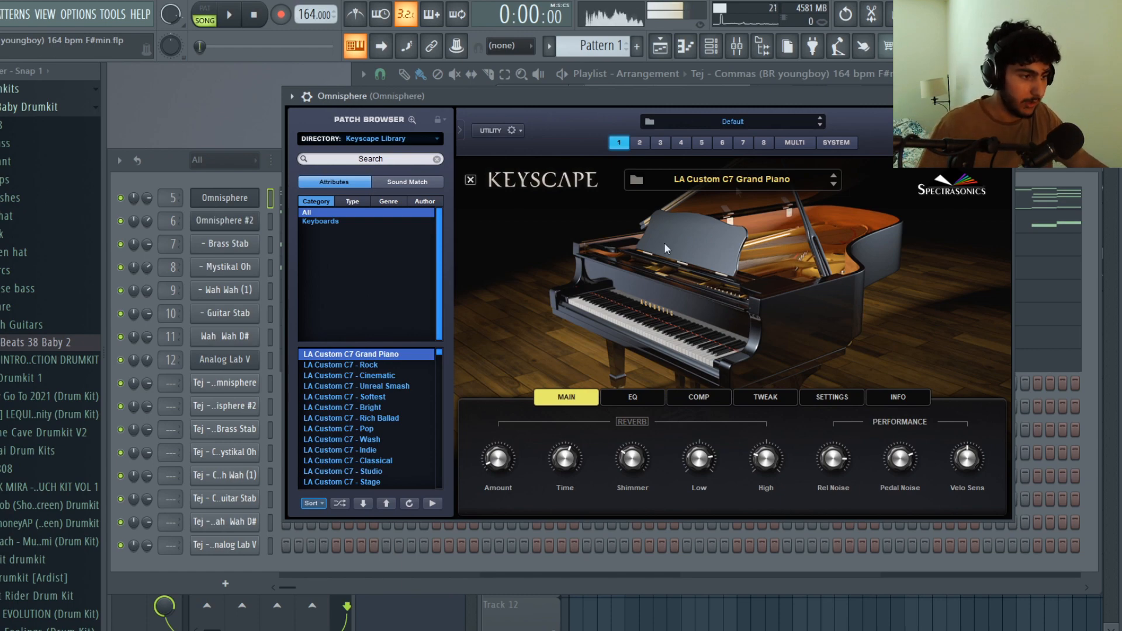
Open the piano roll of the Omnisphere grand piano channel and examine the melody notes across bars 1 to 4
{"action": "key", "text": "F7"}
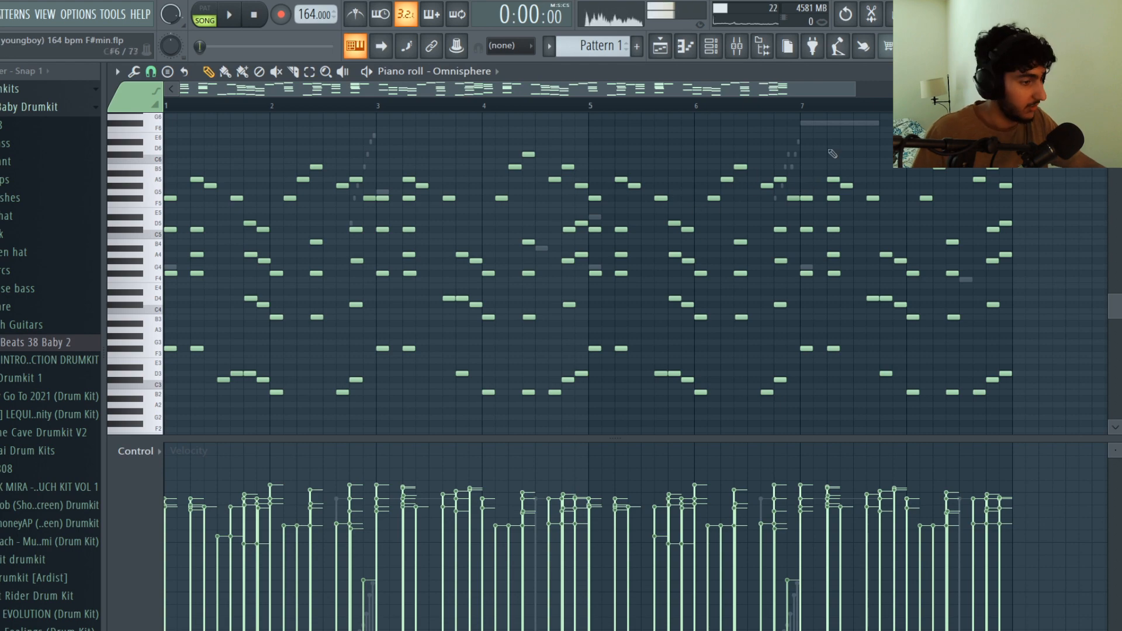
{"action": "left_click_drag", "start_coordinate": [1115, 93], "coordinate": [1115, 117]}
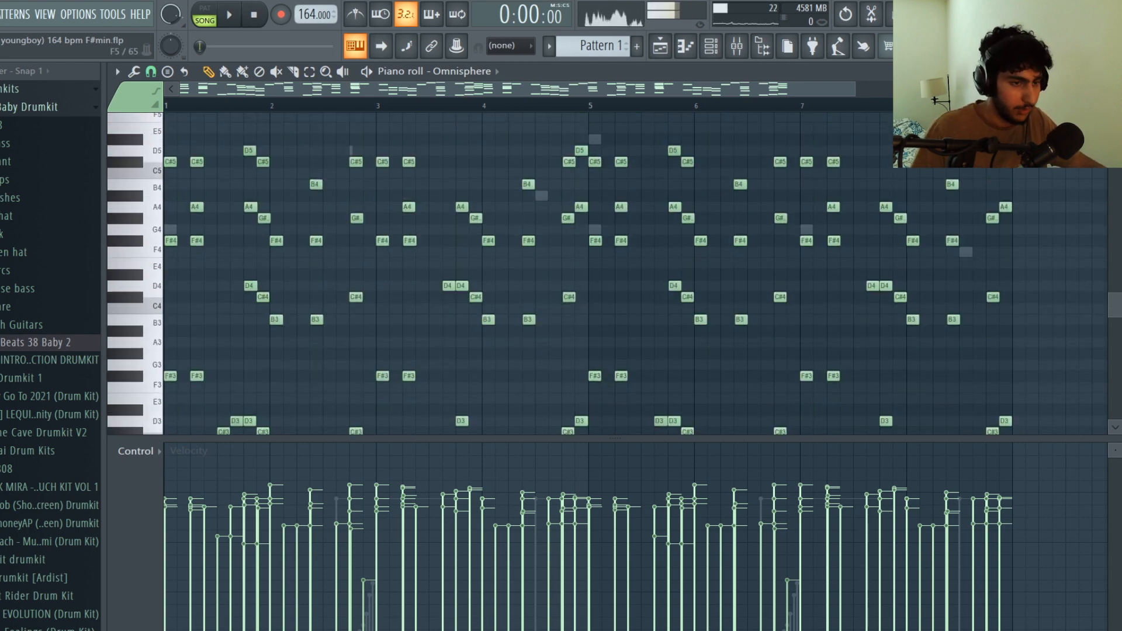
{"action": "scroll", "coordinate": [993, 128], "scroll_direction": "up", "scroll_amount": 4}
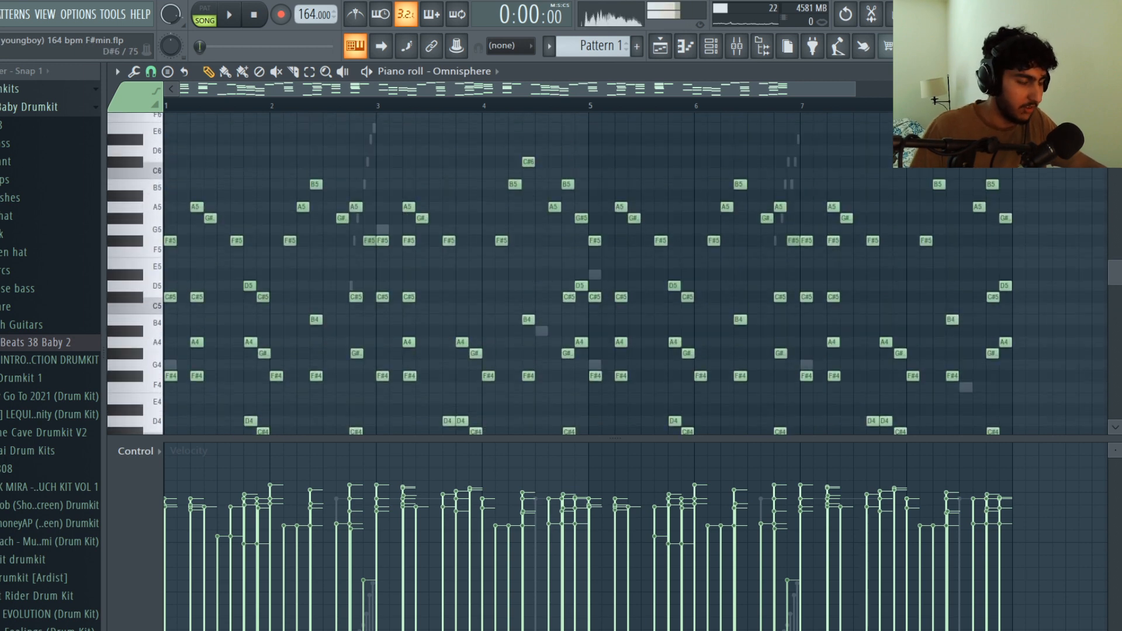
{"action": "scroll", "coordinate": [993, 140], "scroll_direction": "down", "scroll_amount": 2}
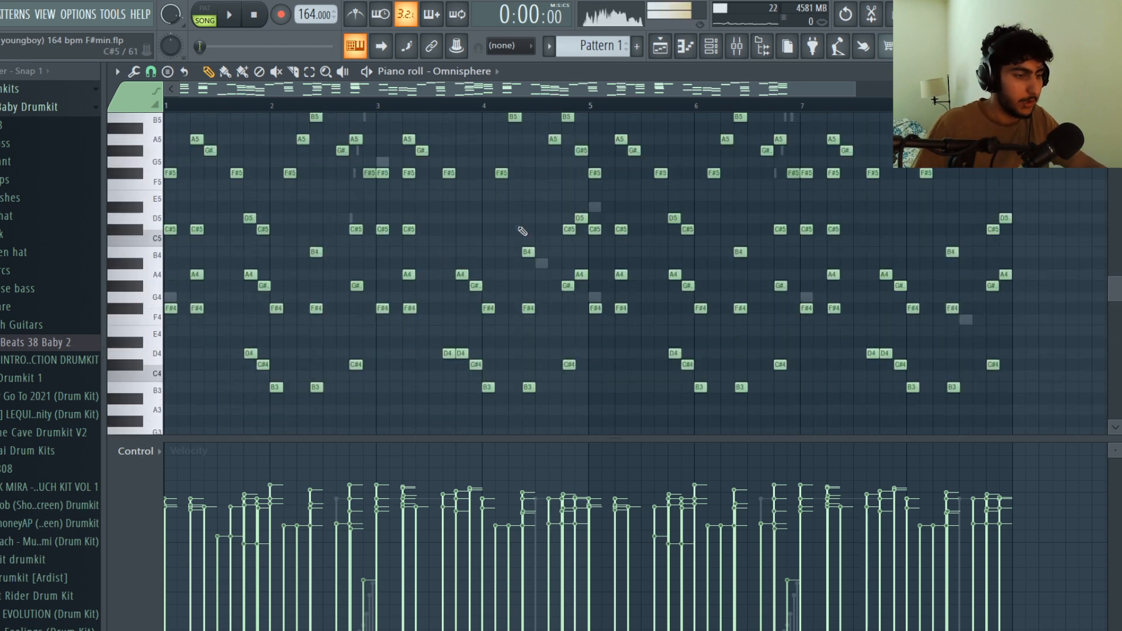
{"action": "scroll", "coordinate": [615, 237], "scroll_direction": "up", "scroll_amount": 2}
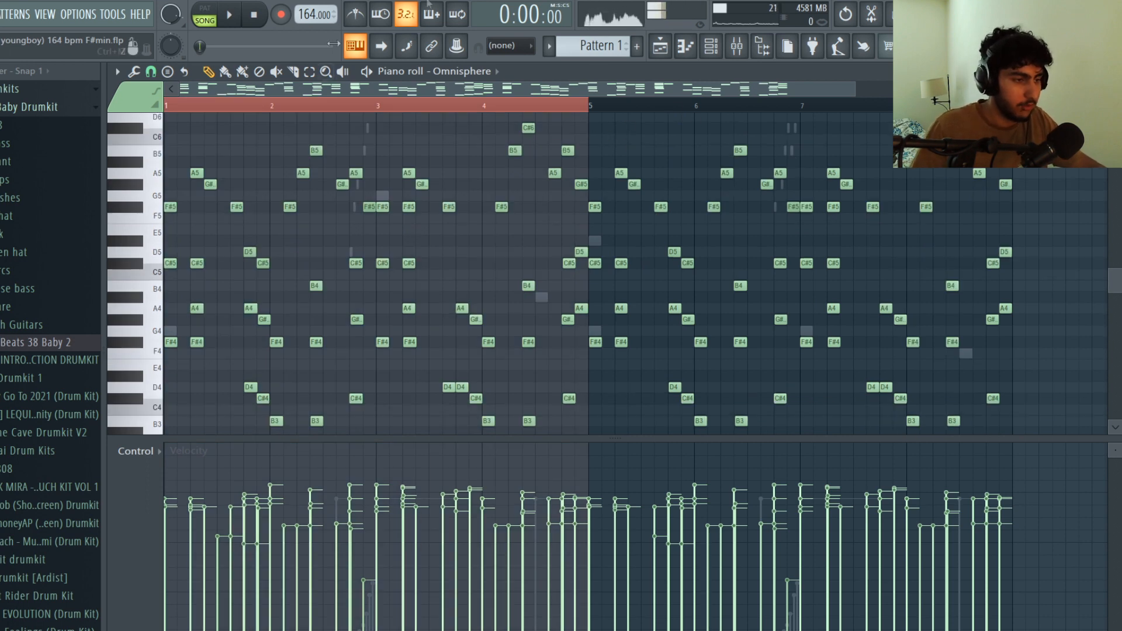
{"action": "key", "text": "ctrl+d"}
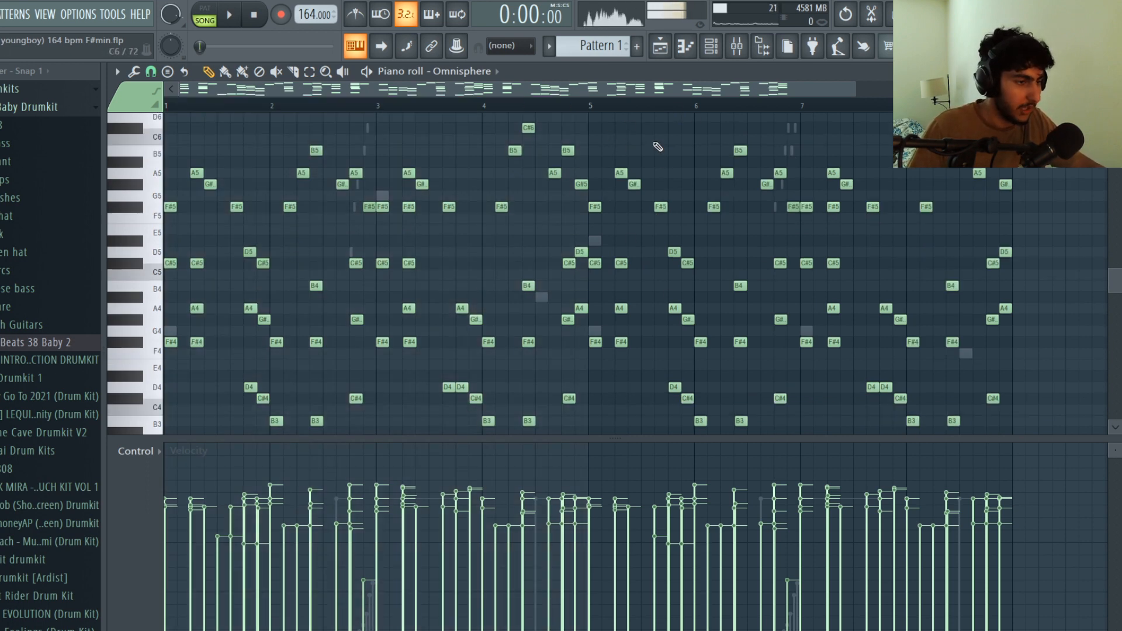
Copy the low bass notes between B2 and F#3 in bars 1 to 4 into Pattern 2 and play them back
{"action": "scroll", "coordinate": [296, 235], "scroll_direction": "down", "scroll_amount": 2}
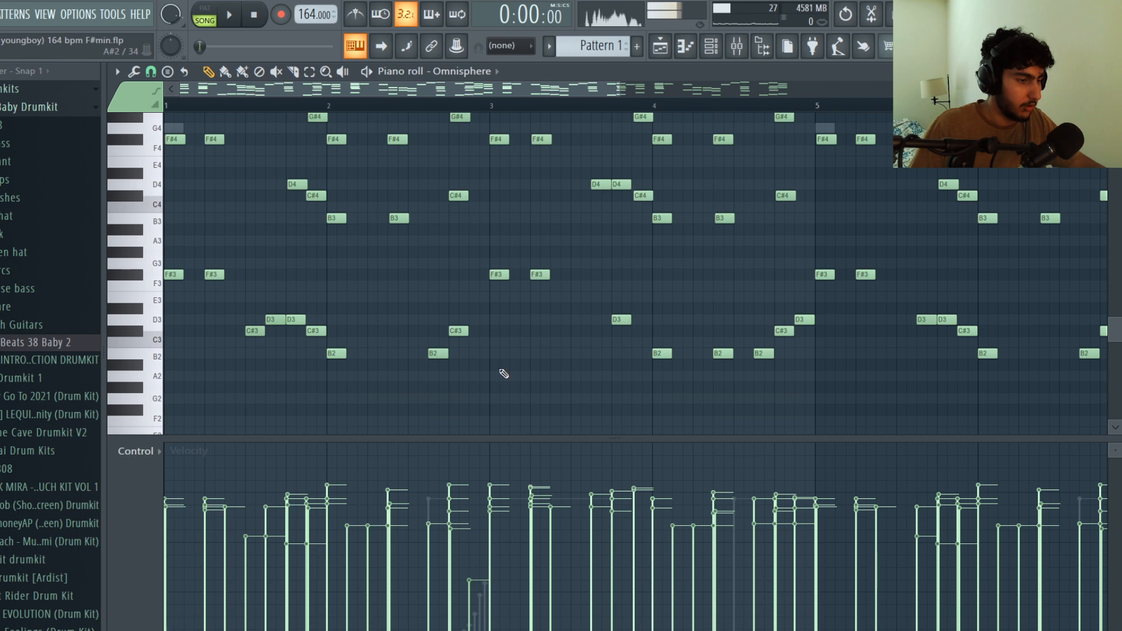
{"action": "left_click_drag", "start_coordinate": [544, 380], "coordinate": [163, 269]}
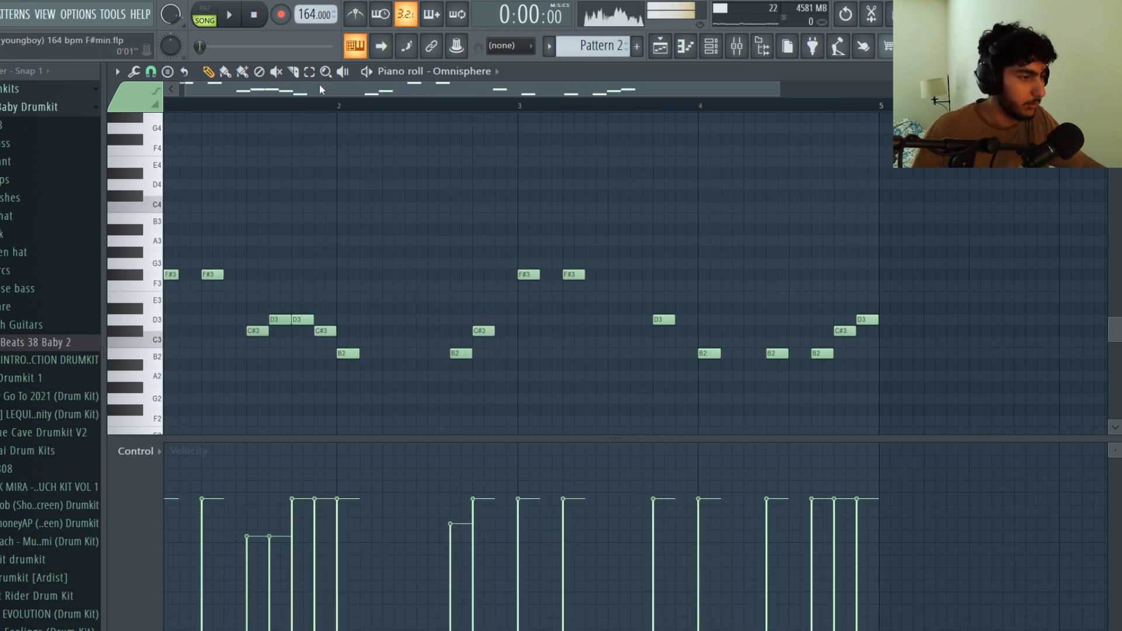
{"action": "left_click_drag", "start_coordinate": [320, 87], "coordinate": [308, 87]}
{"action": "key", "text": "space"}
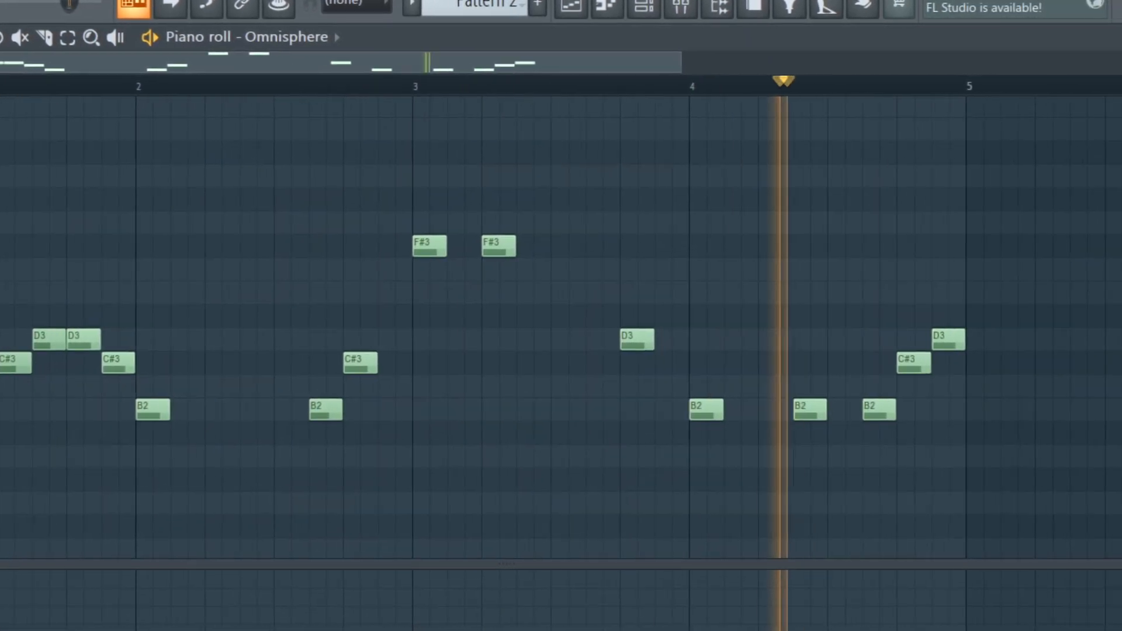
{"action": "key", "text": "space"}
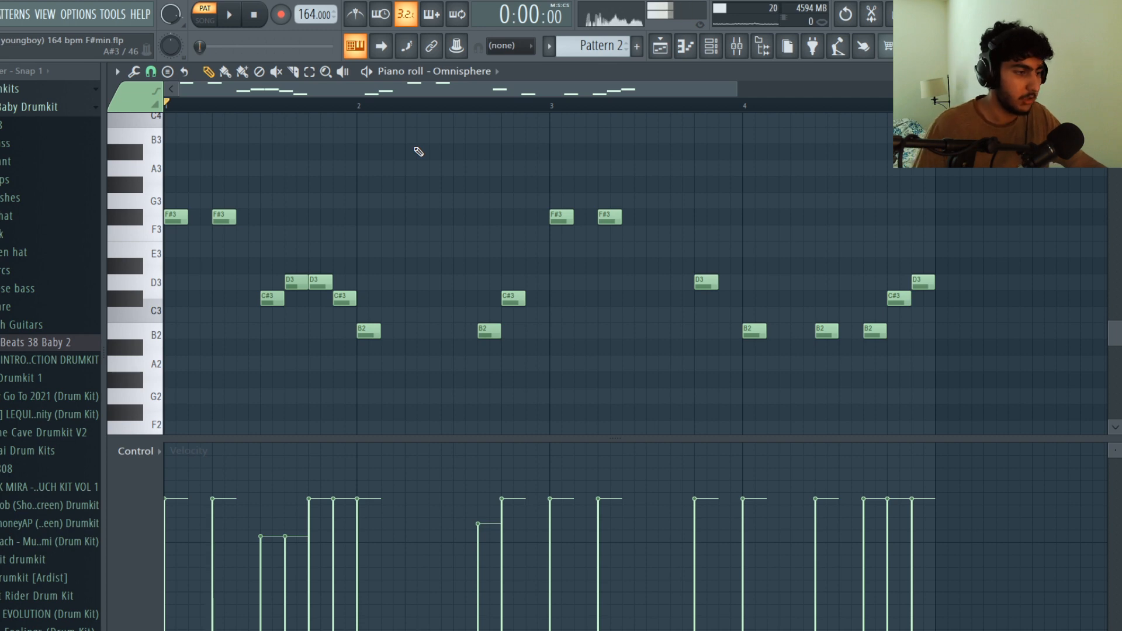
Try extending the Pattern 2 bass notes so that each one reaches the next, and listen to the line
{"action": "left_click_drag", "start_coordinate": [509, 353], "coordinate": [355, 259]}
{"action": "left_click", "coordinate": [497, 403], "text": "ctrl"}
{"action": "key", "text": "ctrl+l"}
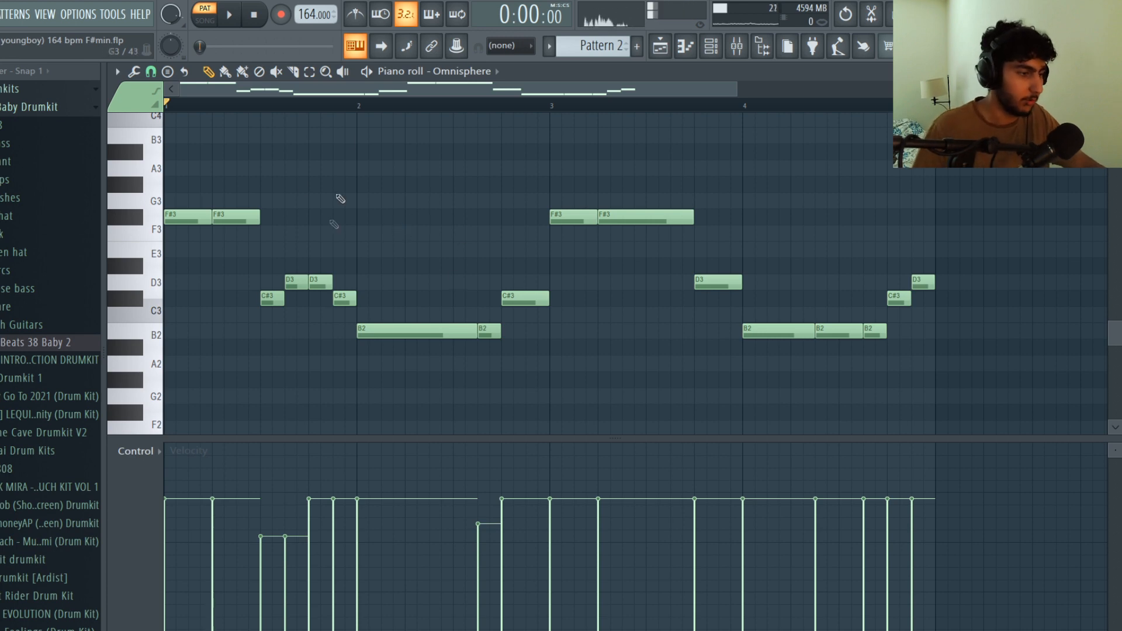
{"action": "key", "text": "space"}
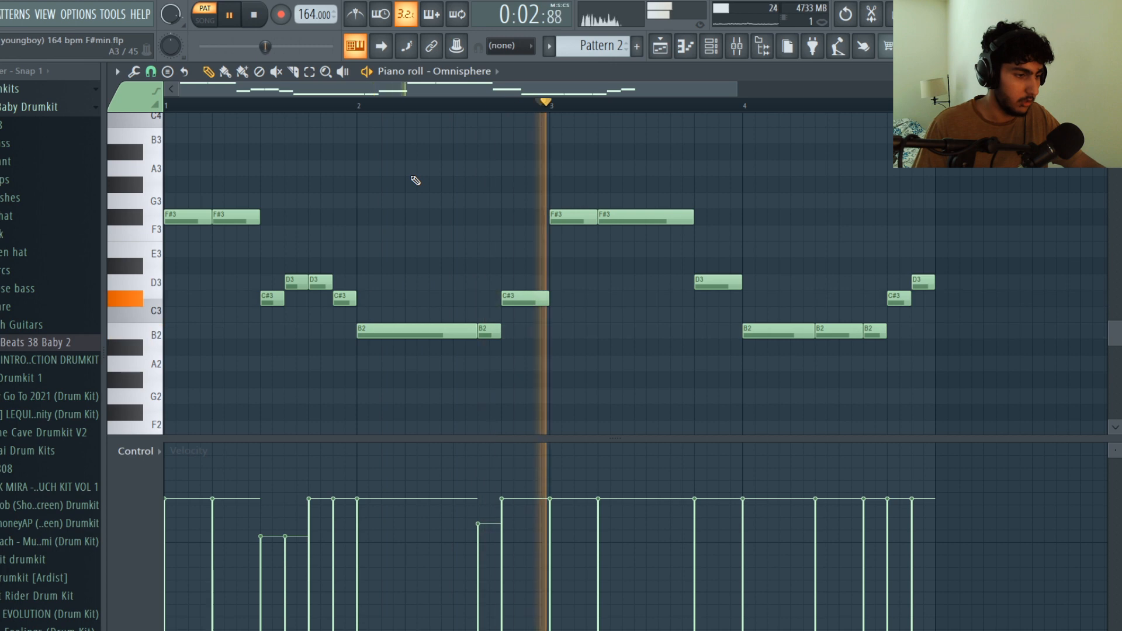
{"action": "key", "text": "space"}
{"action": "key", "text": "ctrl+z"}
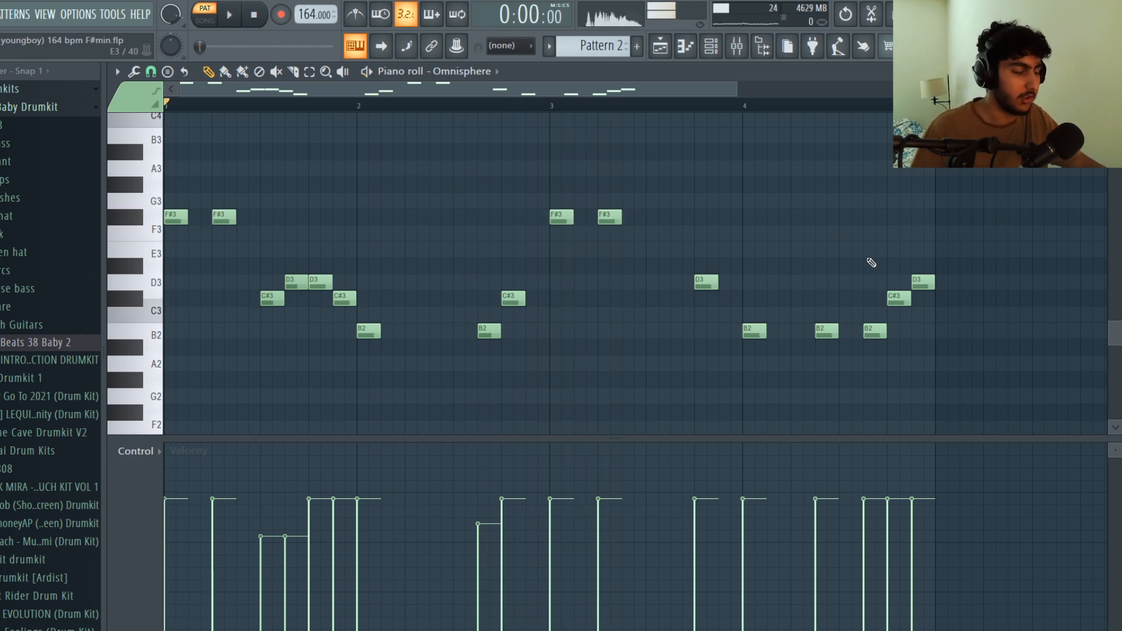
Highlight the opening bass notes F#3, C#3, D3 and B2 by selecting them in order, and clear the selection
{"action": "left_click_drag", "start_coordinate": [348, 196], "coordinate": [100, 238]}
{"action": "left_click", "coordinate": [534, 280], "text": "ctrl"}
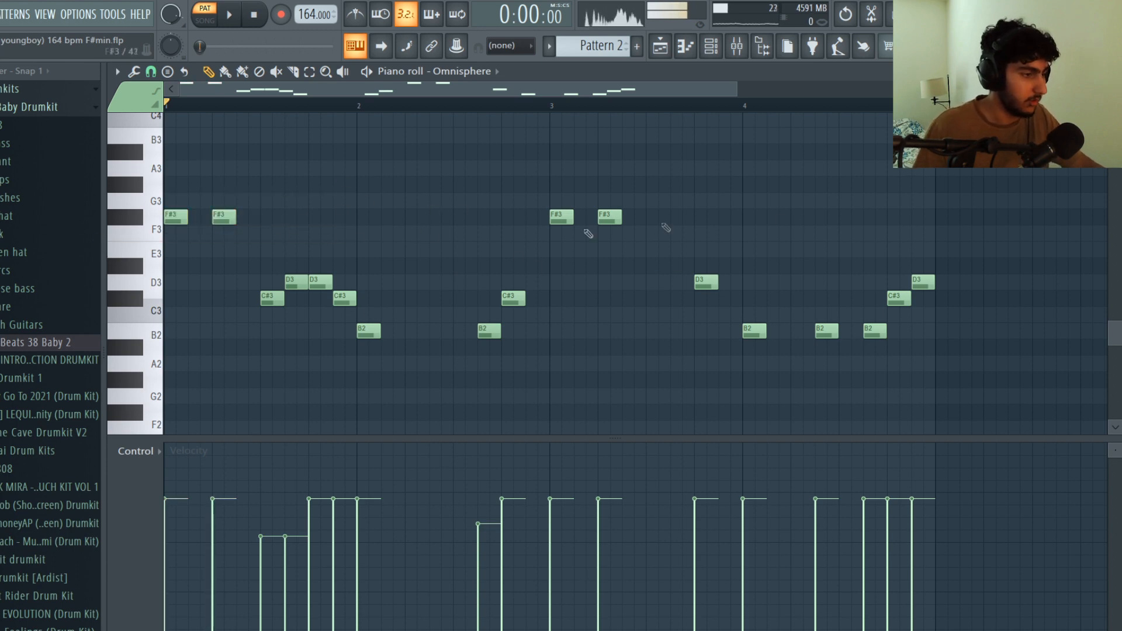
{"action": "left_click_drag", "start_coordinate": [303, 193], "coordinate": [144, 240]}
{"action": "left_click_drag", "start_coordinate": [338, 301], "coordinate": [276, 285]}
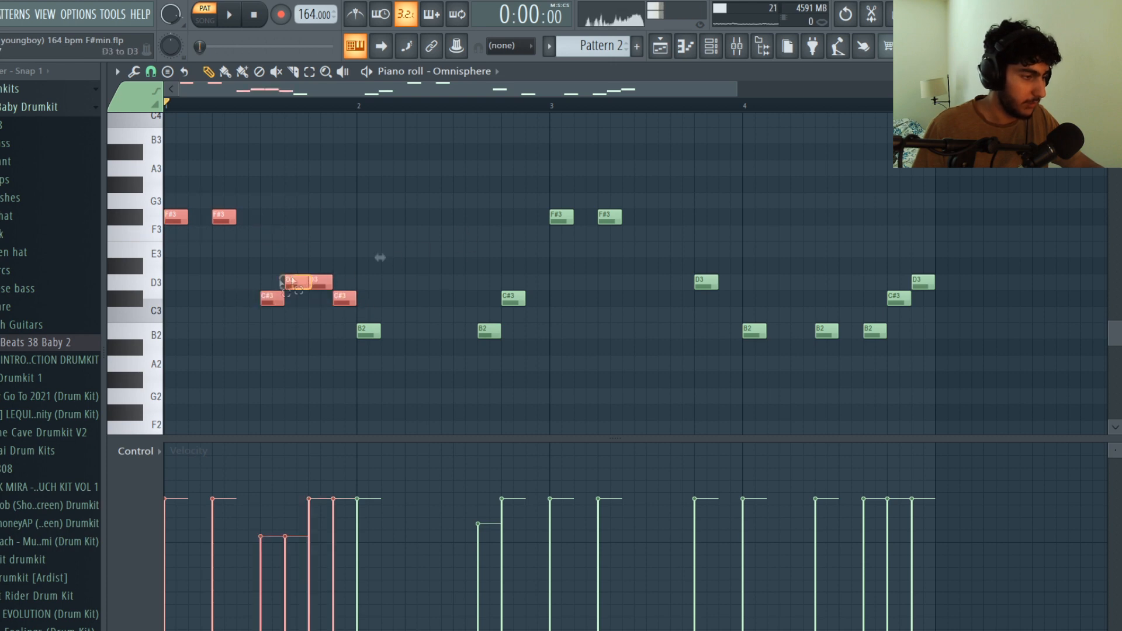
{"action": "left_click_drag", "start_coordinate": [378, 350], "coordinate": [354, 330]}
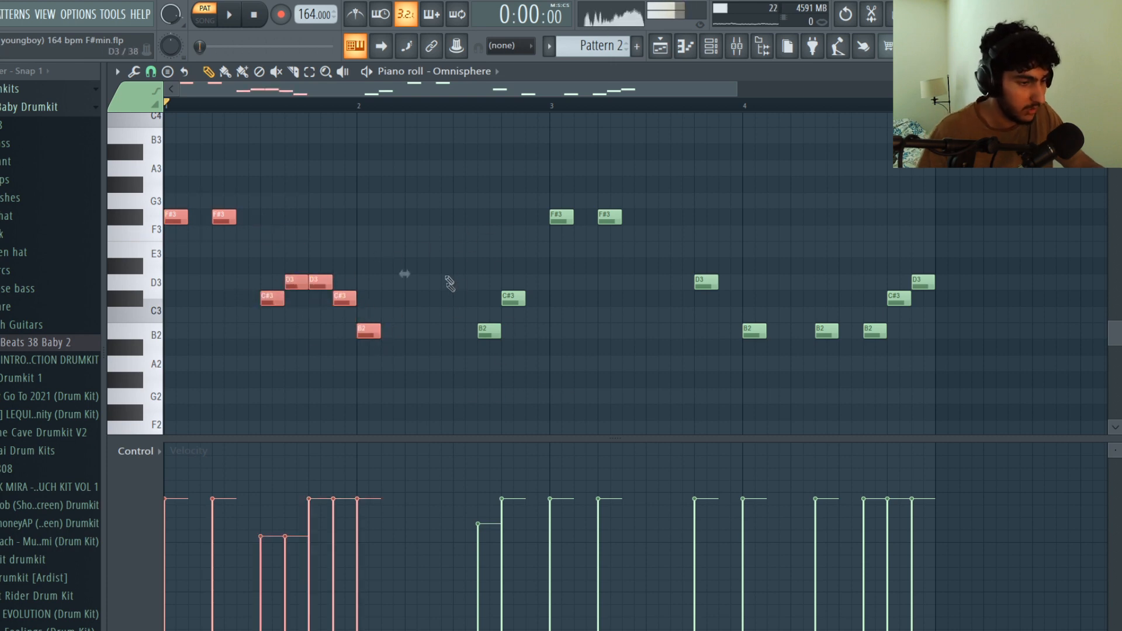
{"action": "key", "text": "ctrl+d"}
{"action": "scroll", "coordinate": [240, 198], "scroll_direction": "up", "scroll_amount": 2}
{"action": "scroll", "coordinate": [296, 190], "scroll_direction": "down", "scroll_amount": 3}
{"action": "scroll", "coordinate": [292, 189], "scroll_direction": "down", "scroll_amount": 1}
{"action": "right_click", "coordinate": [290, 189]}
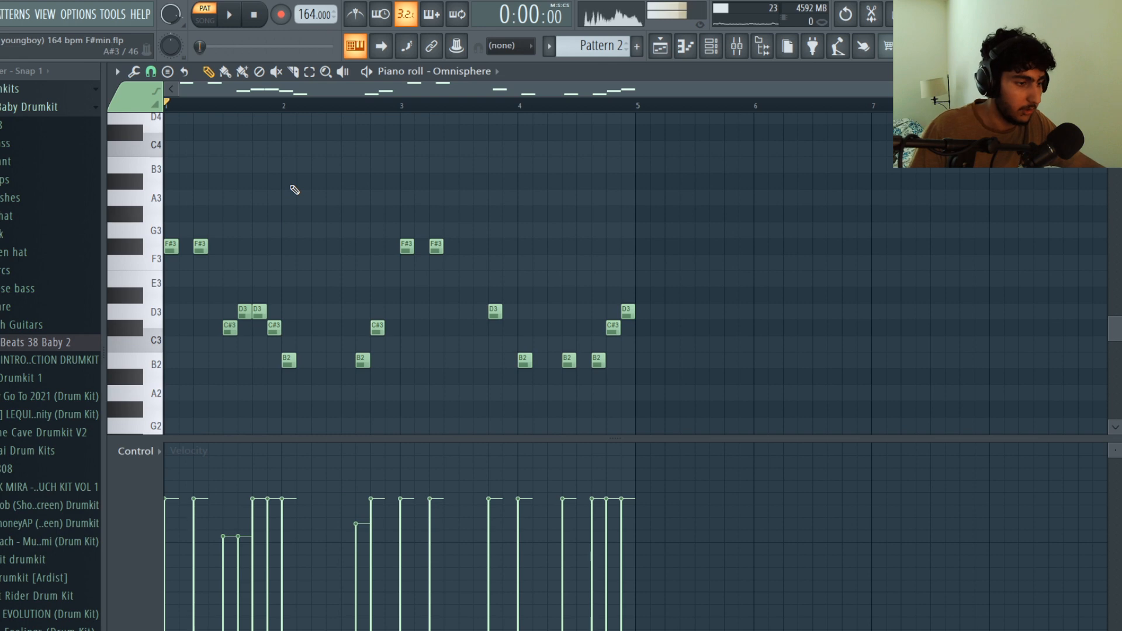
Duplicate the four-bar bass line one octave higher in Pattern 1 and delete its B3 and C#4 notes just before bar 3
{"action": "scroll", "coordinate": [295, 189], "scroll_direction": "up", "scroll_amount": 3}
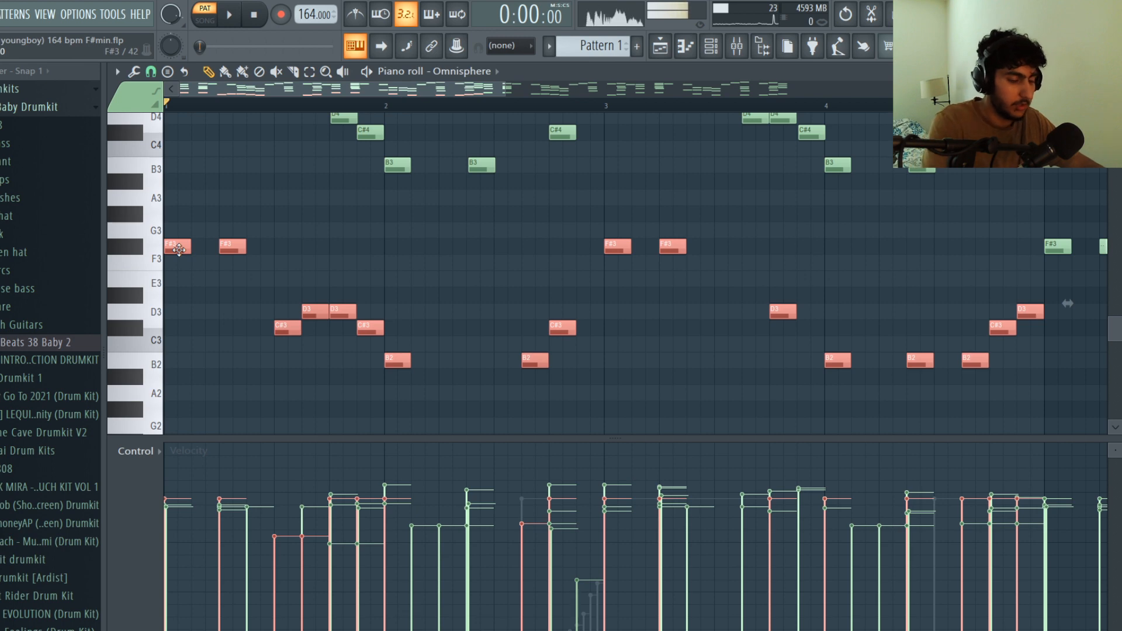
{"action": "key", "text": "ctrl+Up"}
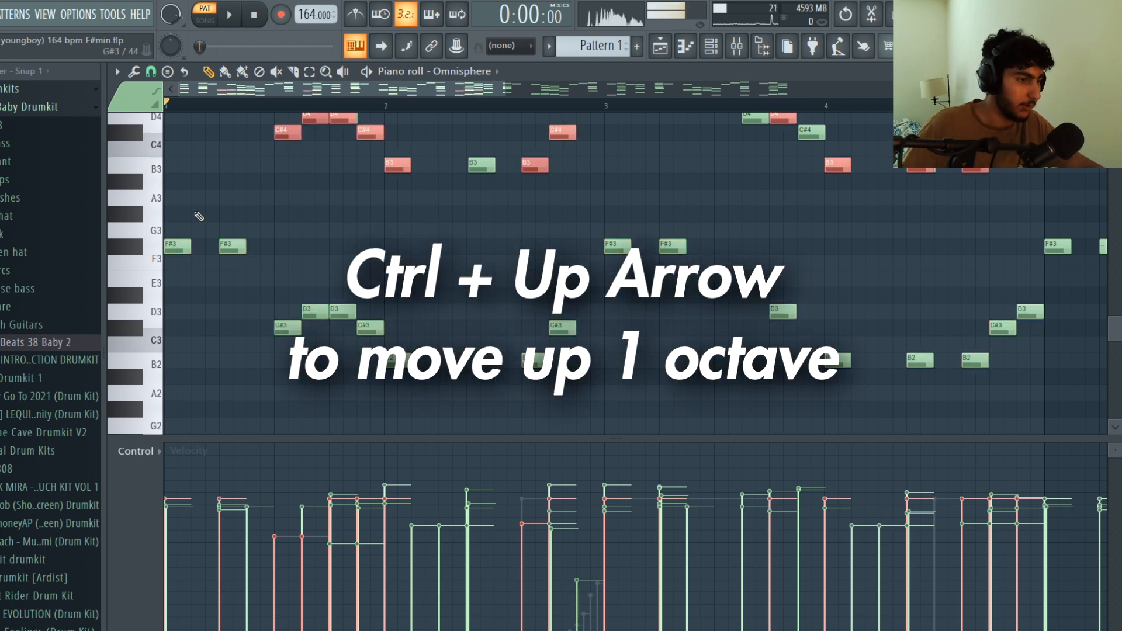
{"action": "scroll", "coordinate": [199, 216], "scroll_direction": "up", "scroll_amount": 5}
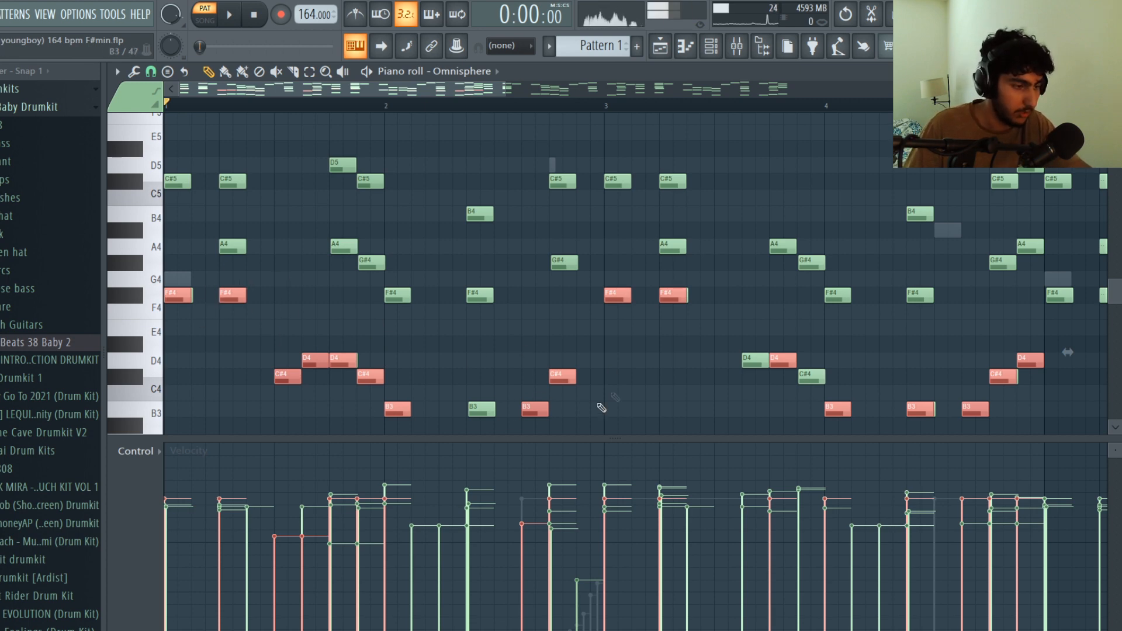
{"action": "right_click", "coordinate": [563, 381]}
{"action": "right_click", "coordinate": [541, 411]}
Select the octave-layer notes F#4, D4, C#4 and B3 across bars 1 to 4 to show how they follow the bass
{"action": "left_click_drag", "start_coordinate": [432, 388], "coordinate": [462, 419]}
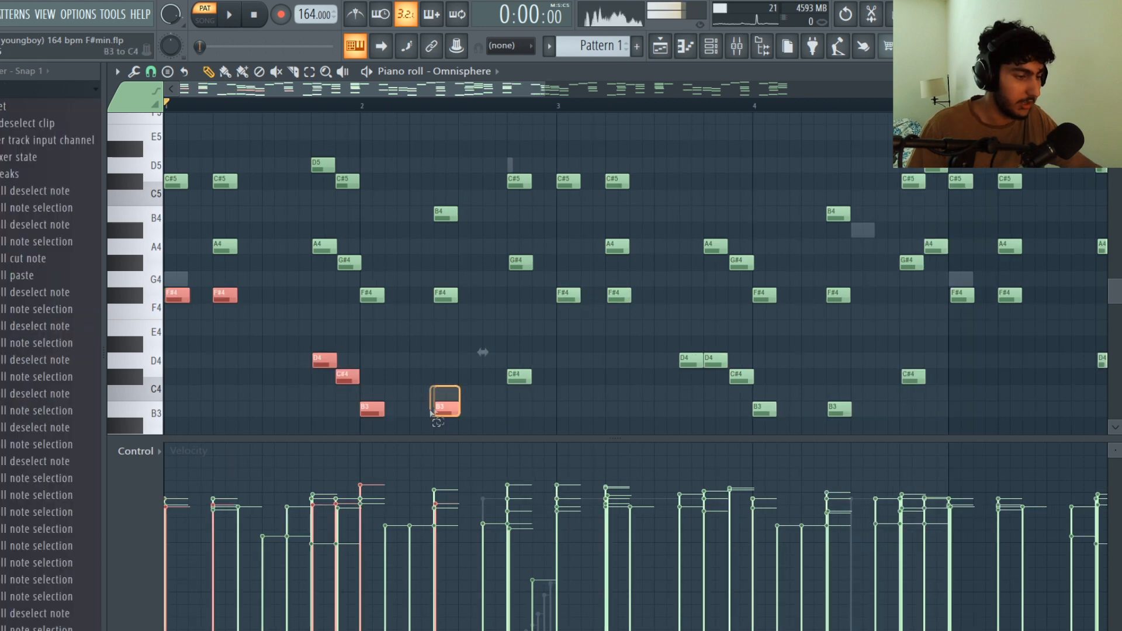
{"action": "left_click_drag", "start_coordinate": [504, 366], "coordinate": [534, 395]}
{"action": "left_click_drag", "start_coordinate": [678, 345], "coordinate": [742, 373]}
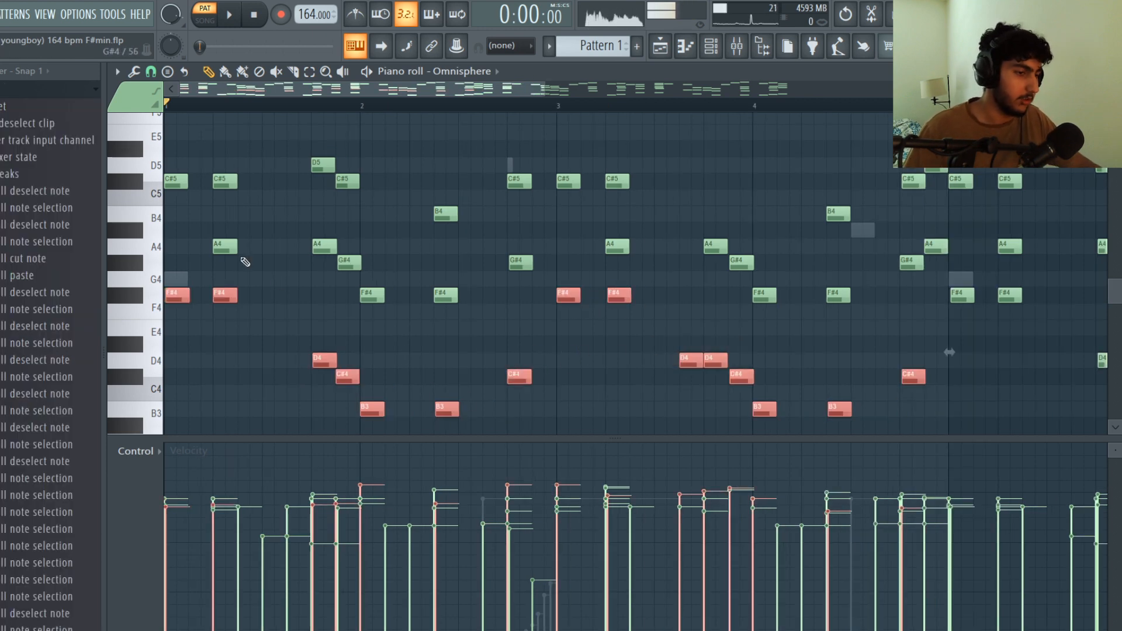
{"action": "scroll", "coordinate": [508, 228], "scroll_direction": "up", "scroll_amount": 3}
{"action": "scroll", "coordinate": [509, 228], "scroll_direction": "down", "scroll_amount": 3}
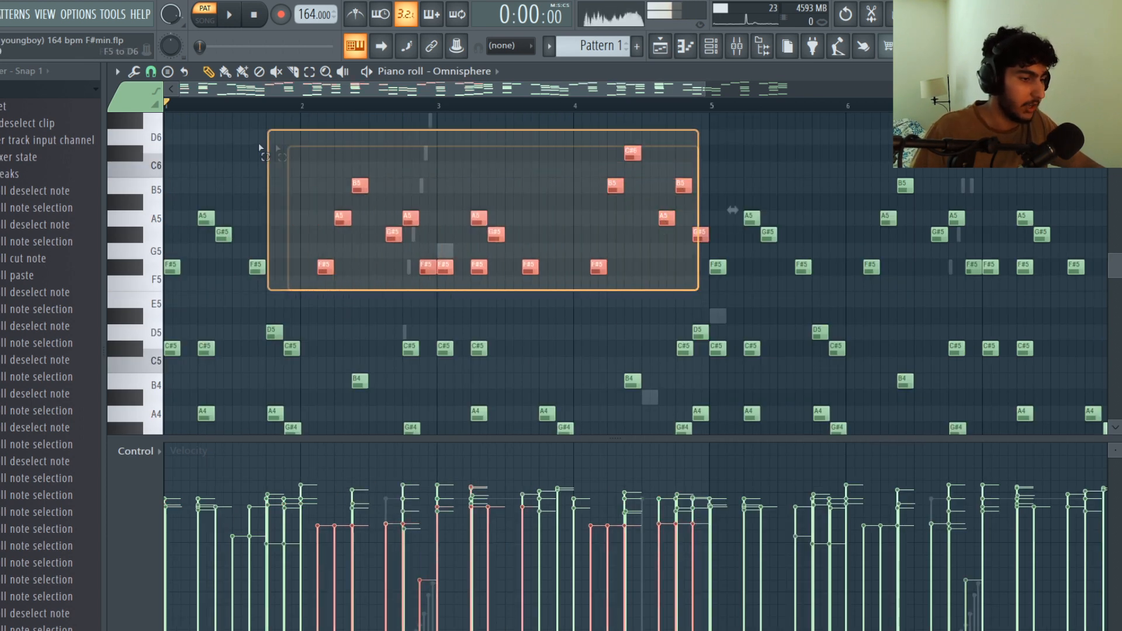
Select the top melody notes from F#5 to C#6 in bars 1 to 4 and compare them with the layers below
{"action": "left_click_drag", "start_coordinate": [700, 293], "coordinate": [165, 128]}
{"action": "scroll", "coordinate": [497, 297], "scroll_direction": "down", "scroll_amount": 3}
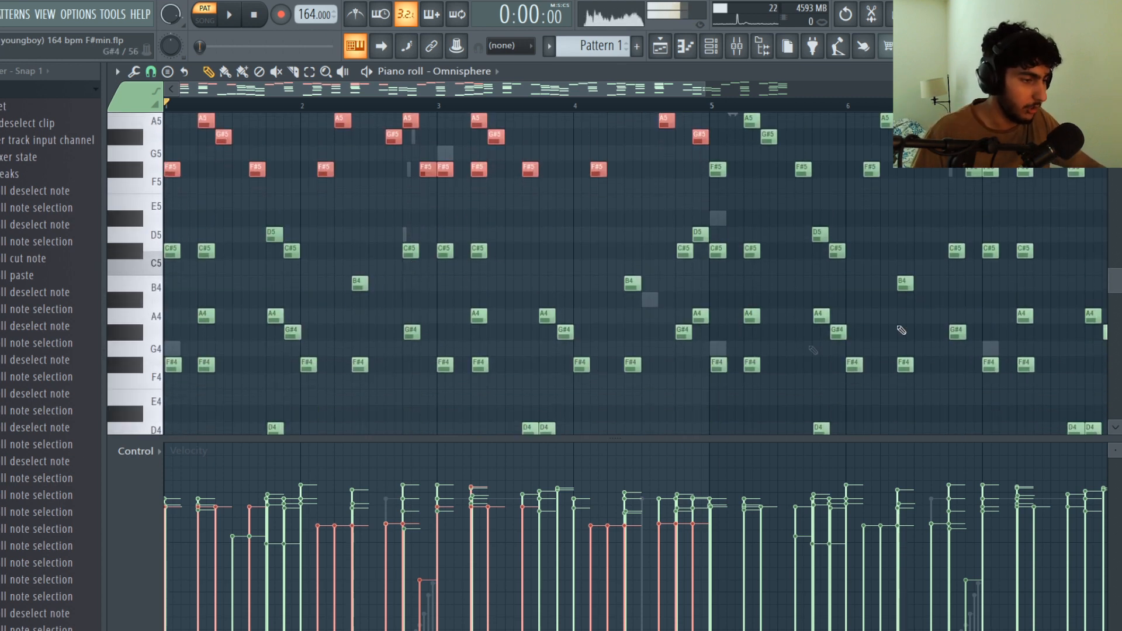
{"action": "scroll", "coordinate": [656, 257], "scroll_direction": "up", "scroll_amount": 3}
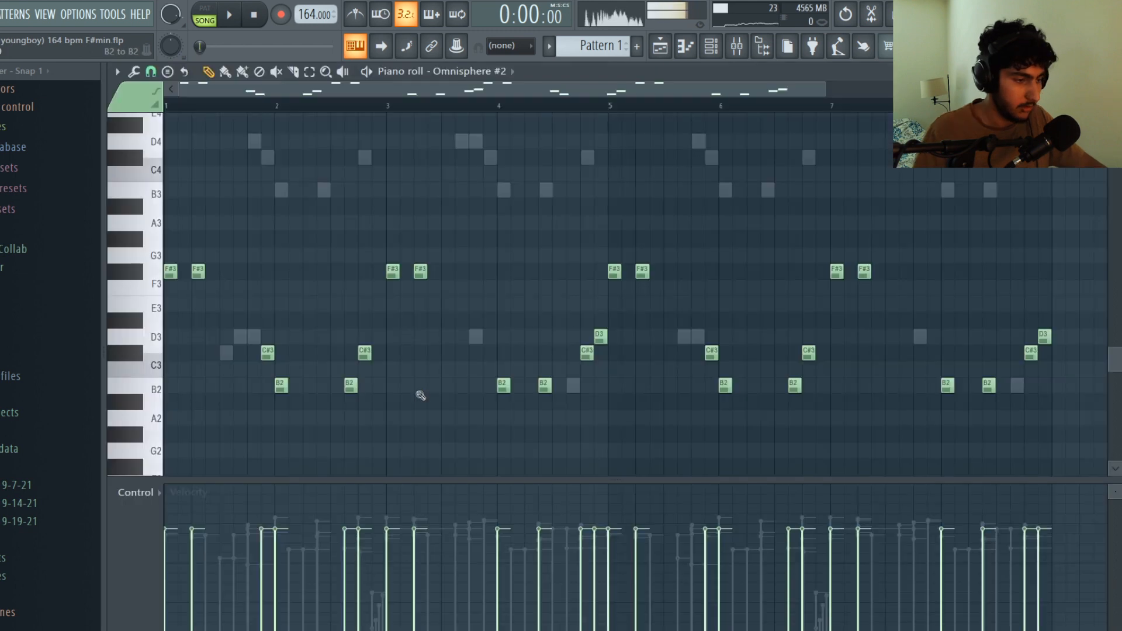
Examine the bass line of the Omnisphere #2 channel by selecting all its notes, clear the selection, and play the song
{"action": "scroll", "coordinate": [421, 394], "scroll_direction": "down", "scroll_amount": 1}
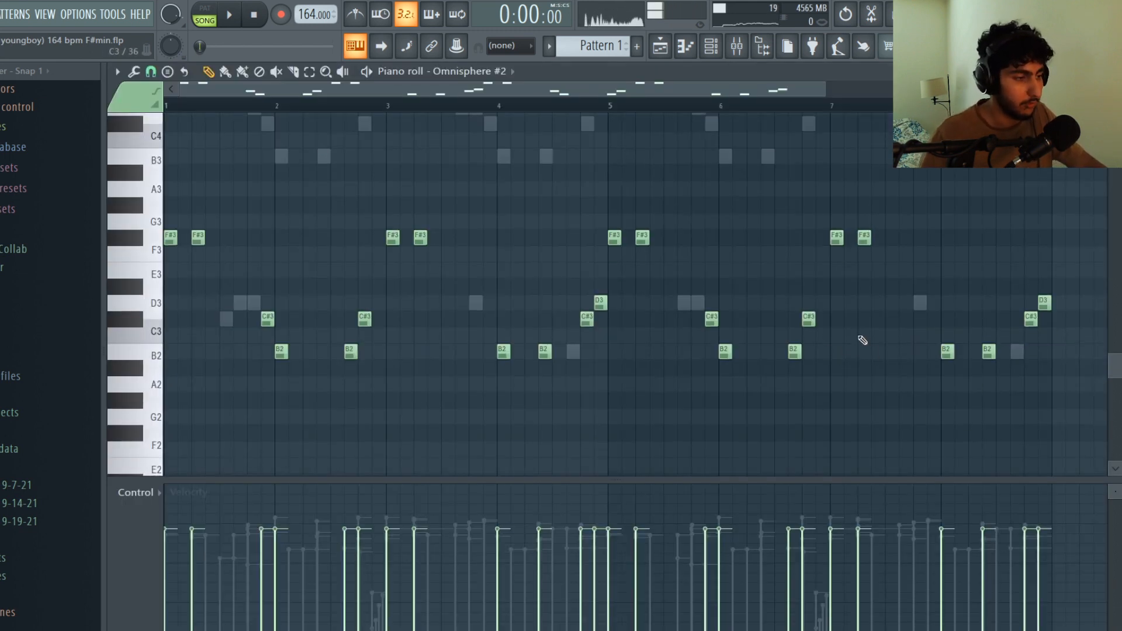
{"action": "scroll", "coordinate": [862, 340], "scroll_direction": "down", "scroll_amount": 1}
{"action": "left_click_drag", "start_coordinate": [1057, 407], "coordinate": [178, 165]}
{"action": "left_click", "coordinate": [364, 166], "text": "ctrl"}
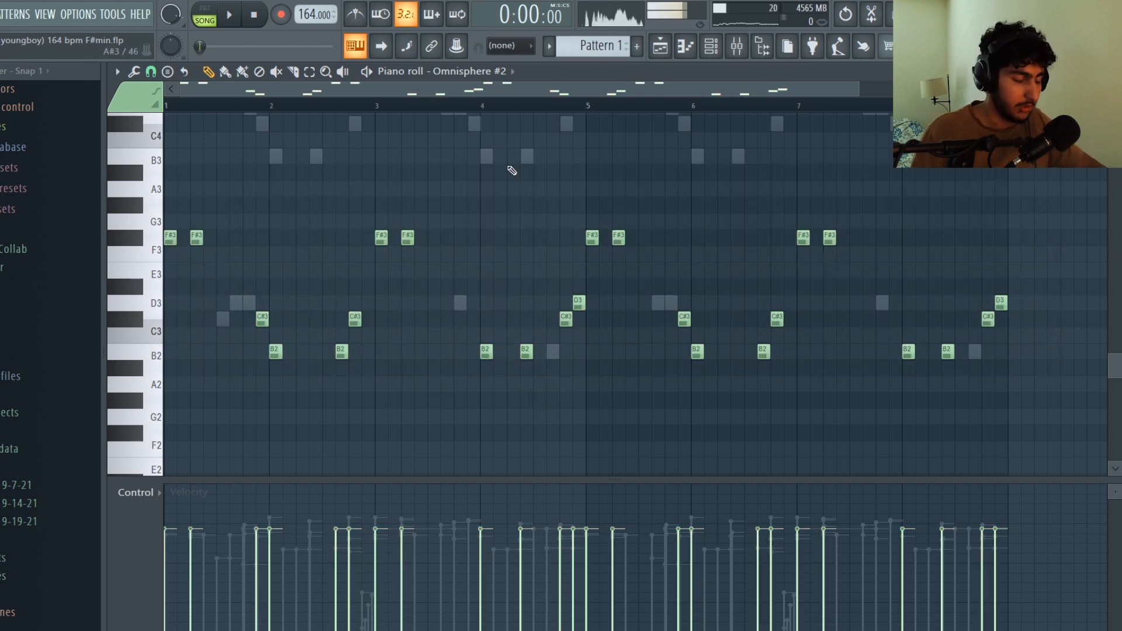
{"action": "key", "text": "space"}
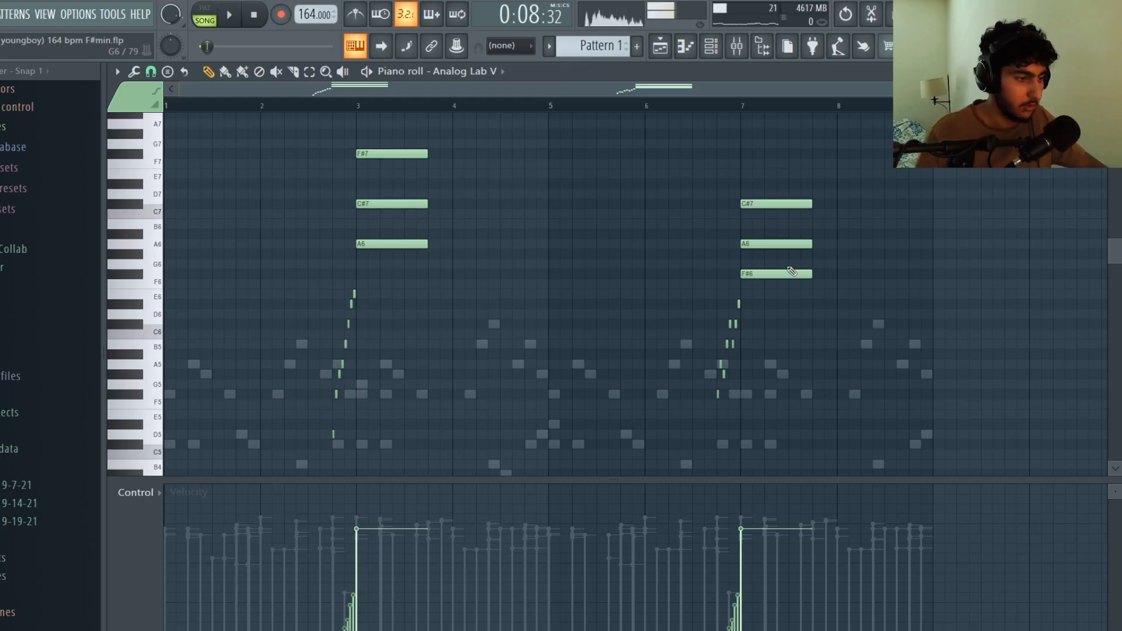
Lower the F#7 note of the bar 3 chord in the Analog Lab V channel by one octave to F#6
{"action": "left_click_drag", "start_coordinate": [442, 256], "coordinate": [390, 141]}
{"action": "left_click_drag", "start_coordinate": [422, 179], "coordinate": [391, 140]}
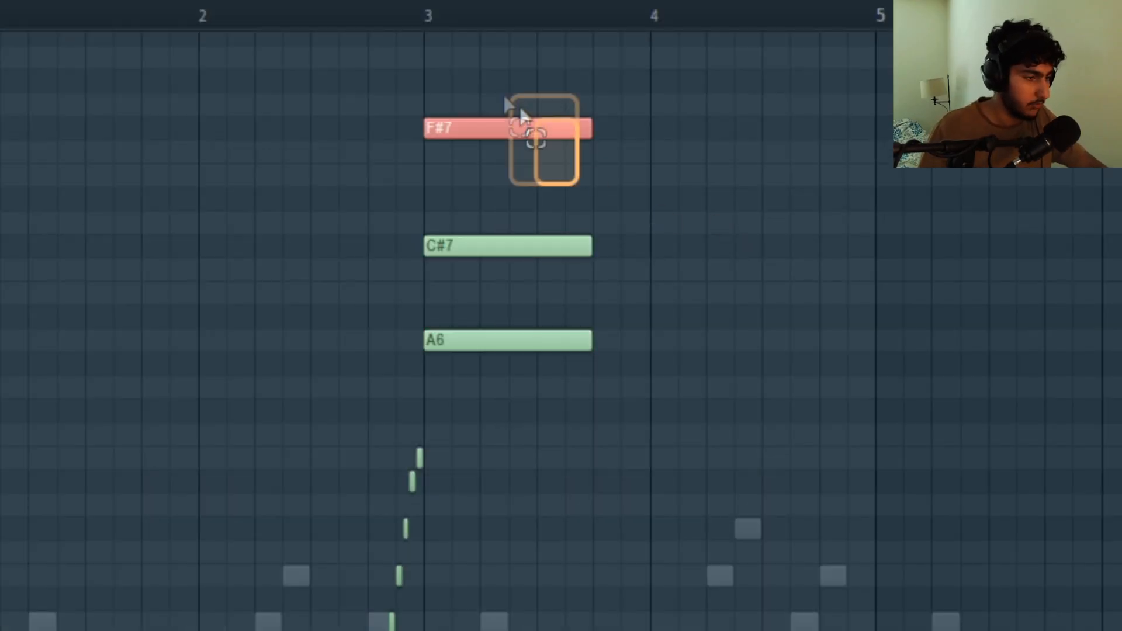
{"action": "key", "text": "ctrl+Down"}
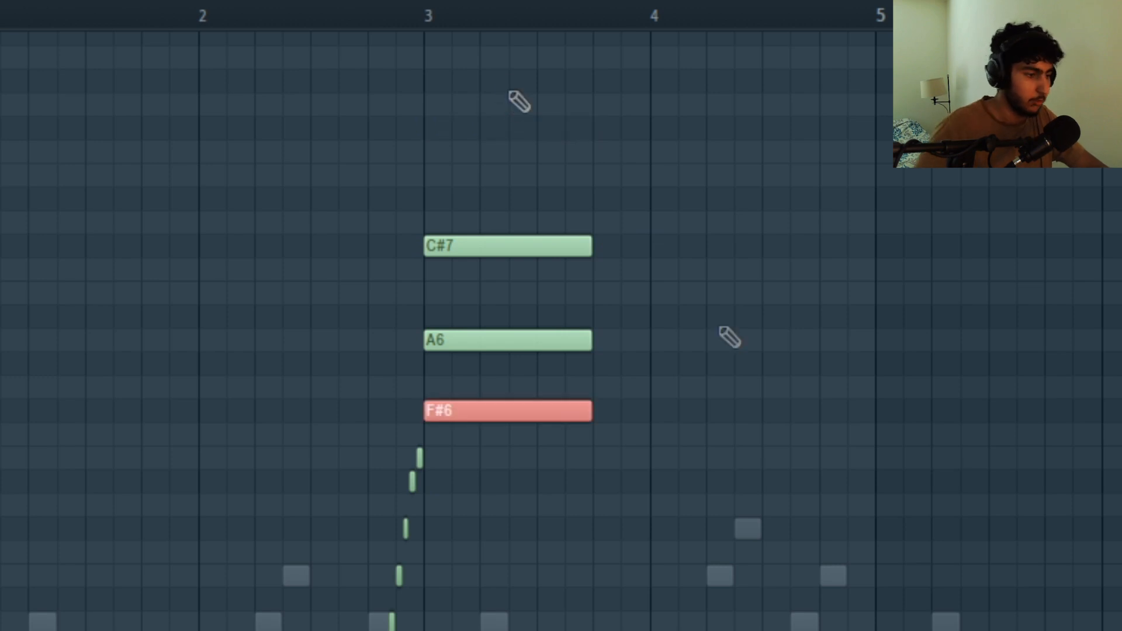
Raise the F#6 note of the bar 3 chord by one octave and compare it with the notes of the bar 7 chord
{"action": "key", "text": "ctrl+d"}
{"action": "left_click", "coordinate": [508, 403]}
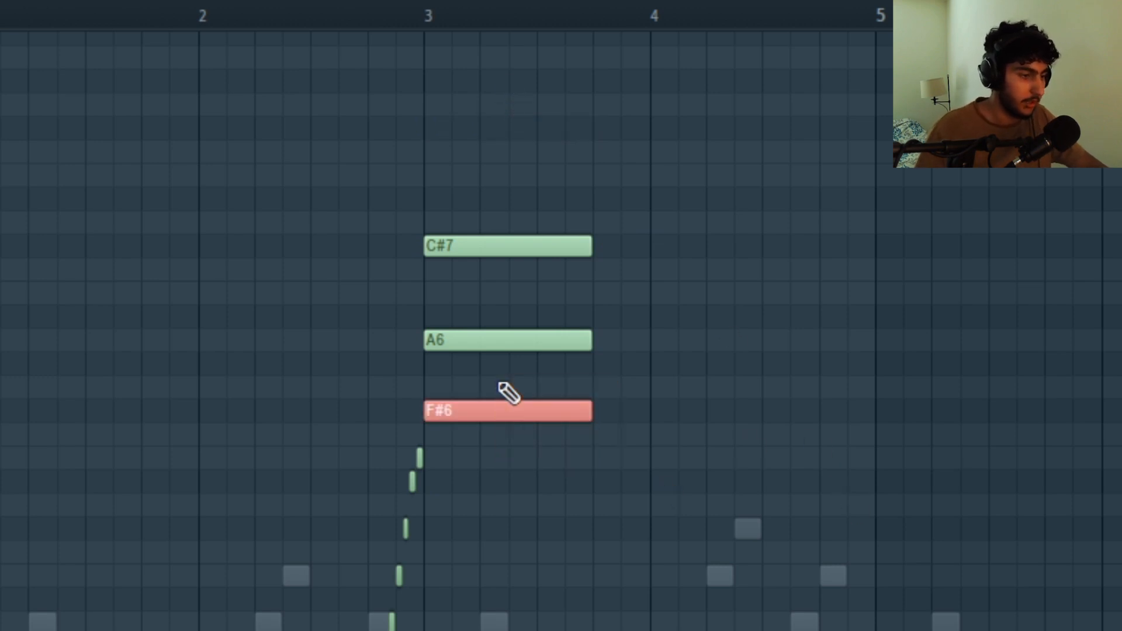
{"action": "key", "text": "ctrl+Up"}
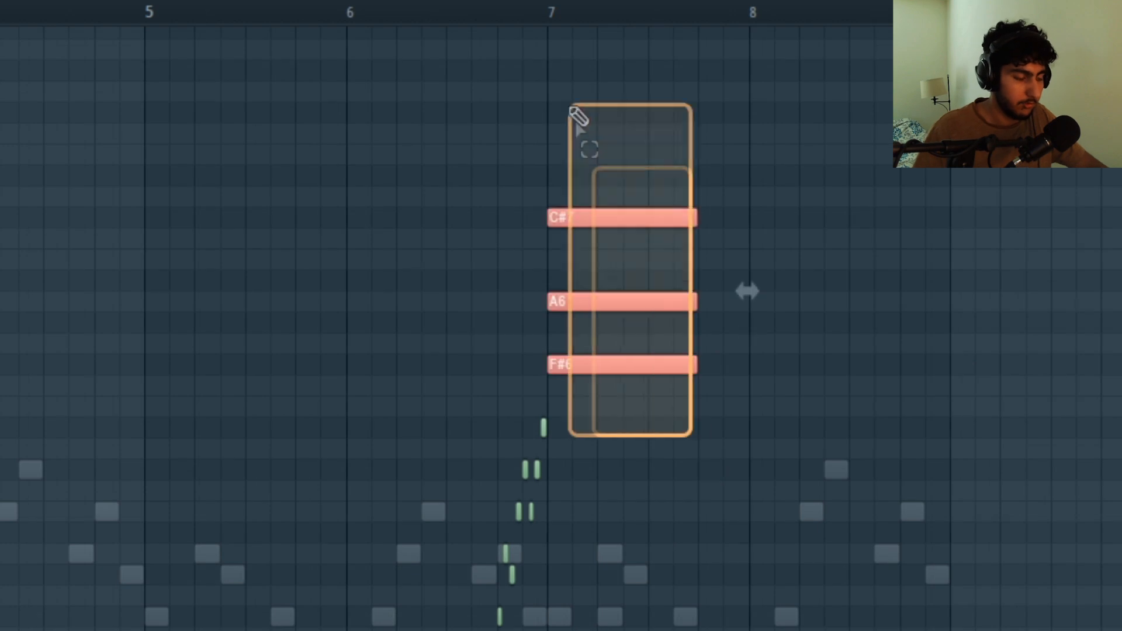
{"action": "left_click", "coordinate": [903, 438], "text": "ctrl"}
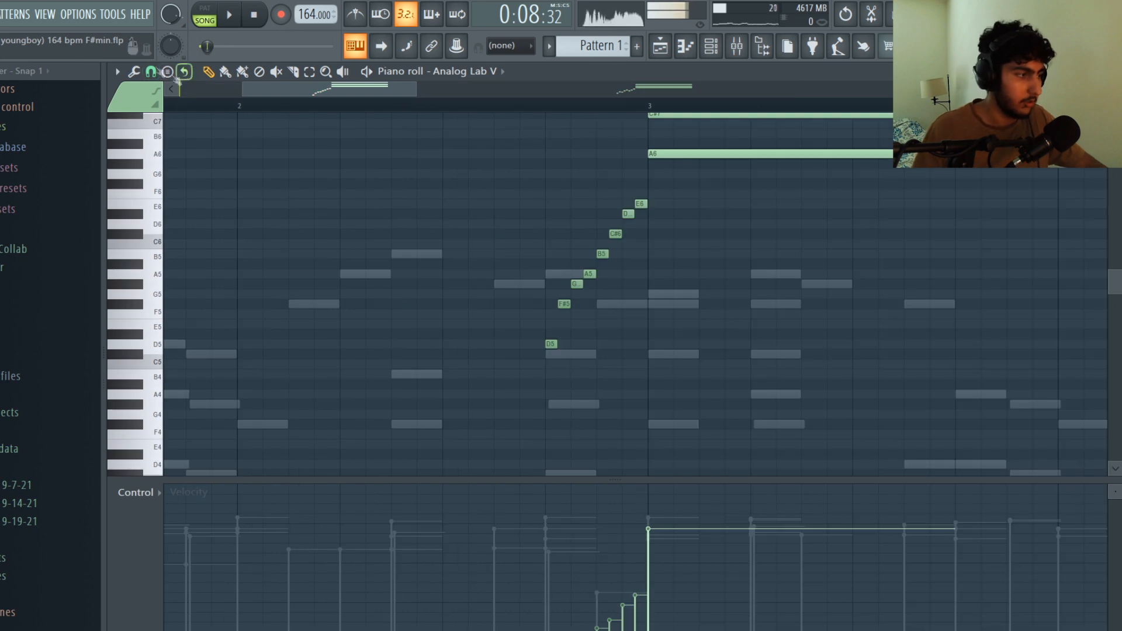
Set the piano roll snap to 1/2 step and examine the note runs that lead into the chords at bars 3 and 7
{"action": "left_click", "coordinate": [150, 70]}
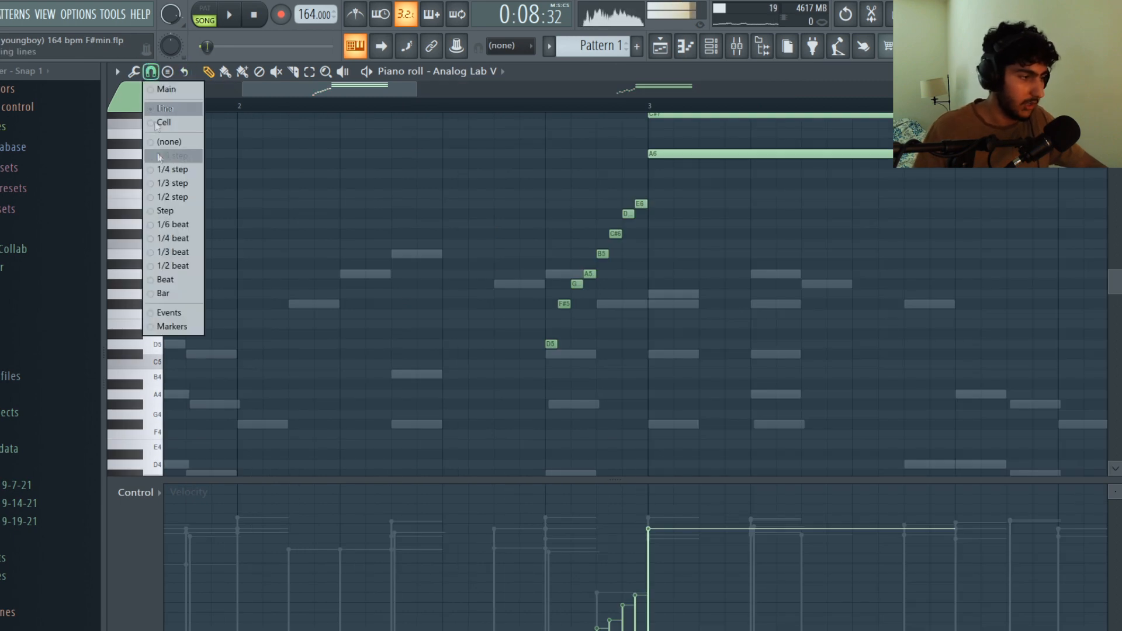
{"action": "left_click", "coordinate": [187, 199]}
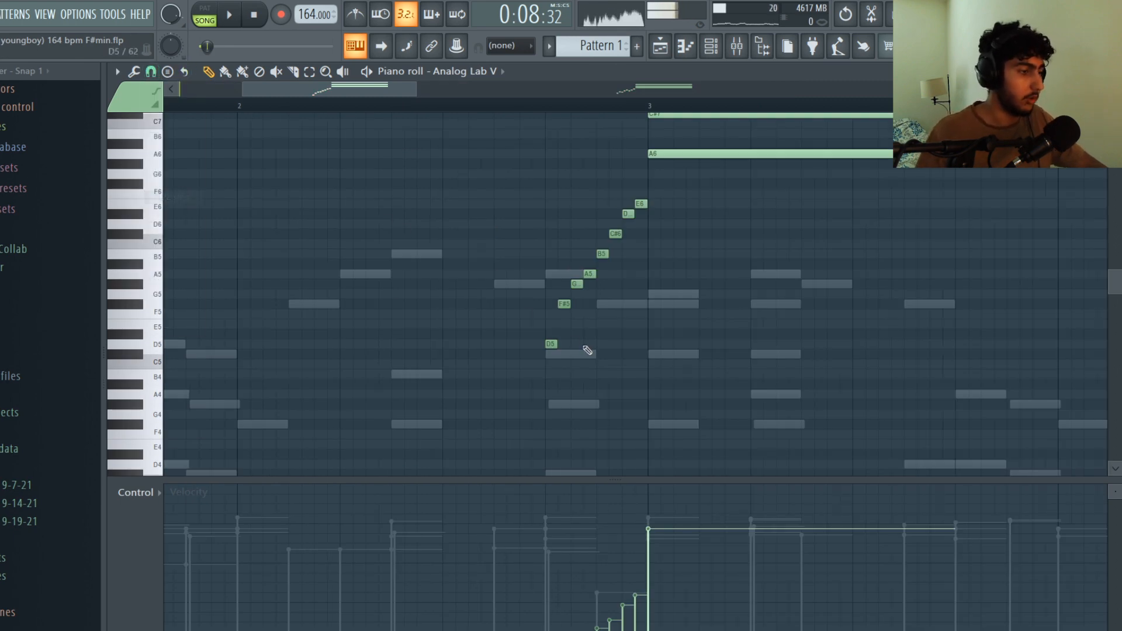
{"action": "scroll", "coordinate": [607, 333], "scroll_direction": "up", "scroll_amount": 4, "text": "ctrl"}
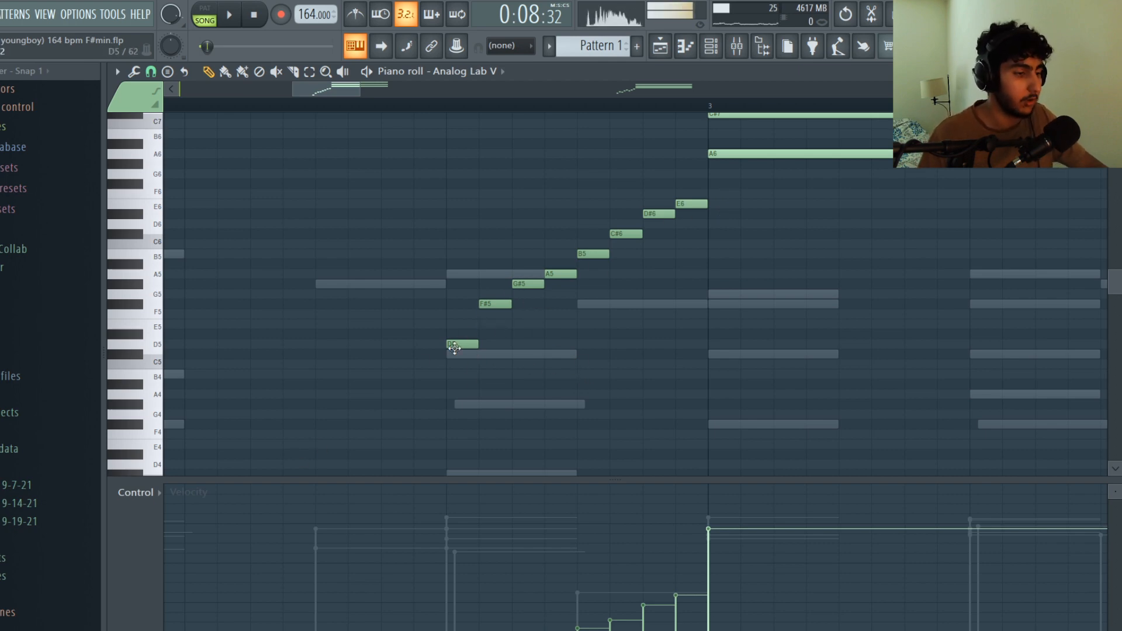
{"action": "scroll", "coordinate": [457, 380], "scroll_direction": "up", "scroll_amount": 2}
{"action": "scroll", "coordinate": [770, 278], "scroll_direction": "up", "scroll_amount": 1}
{"action": "left_click_drag", "start_coordinate": [818, 298], "coordinate": [751, 108]}
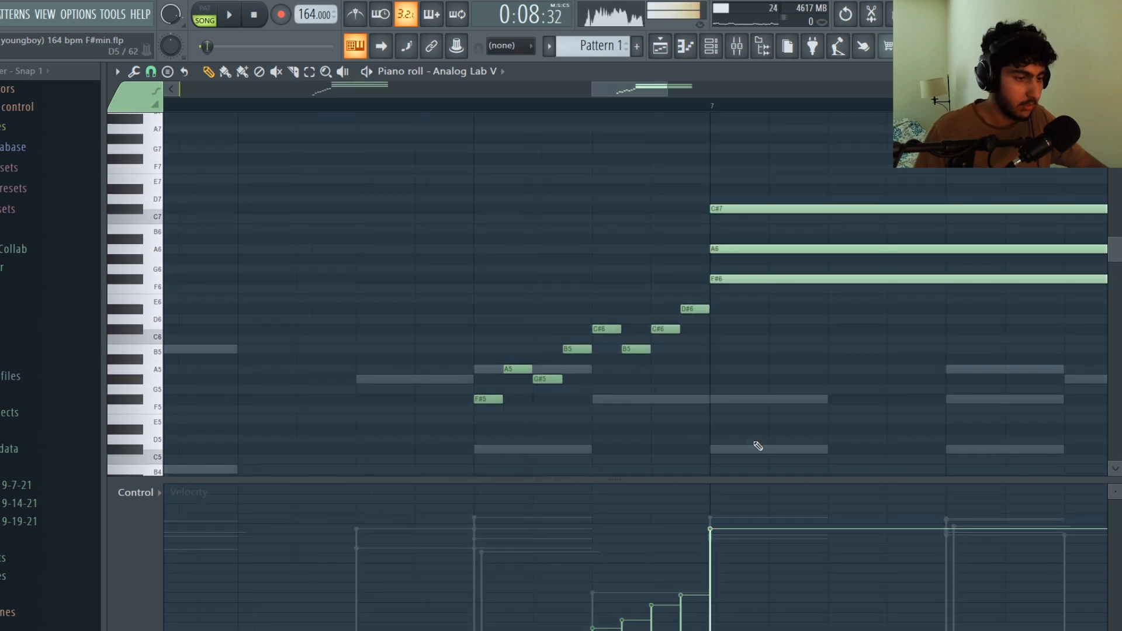
{"action": "left_click_drag", "start_coordinate": [737, 433], "coordinate": [413, 285]}
{"action": "left_click", "coordinate": [559, 419], "text": "ctrl"}
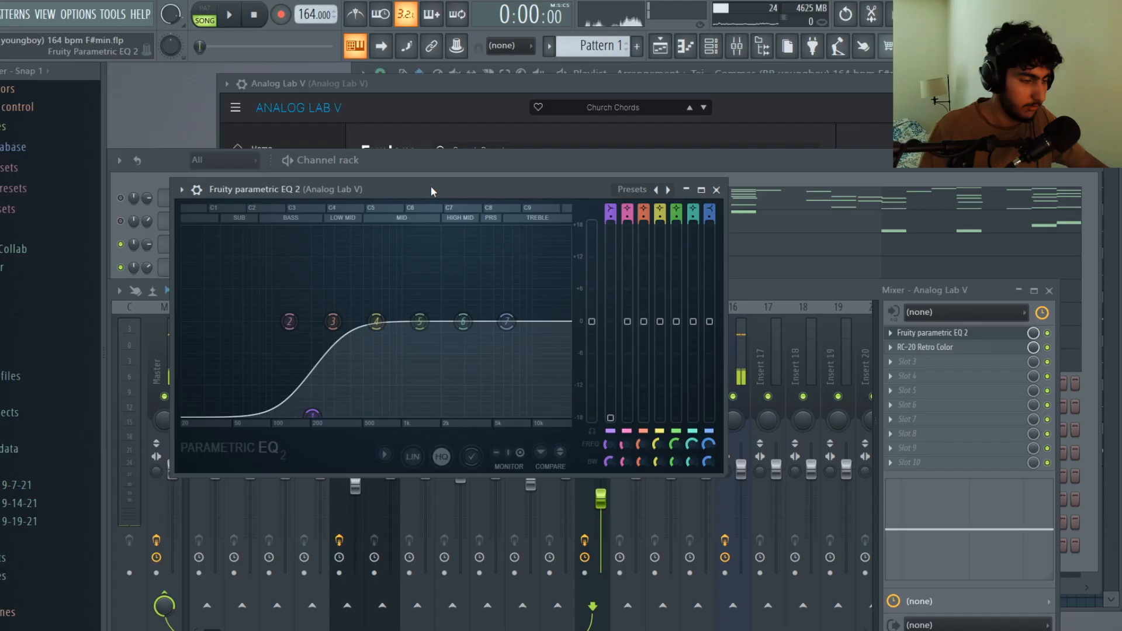
Unmute the Omnisphere #2 and Wah Wah (1) channels and inspect the Brass Stab note at bar 1 in the piano roll
{"action": "left_click_drag", "start_coordinate": [432, 191], "coordinate": [452, 185]}
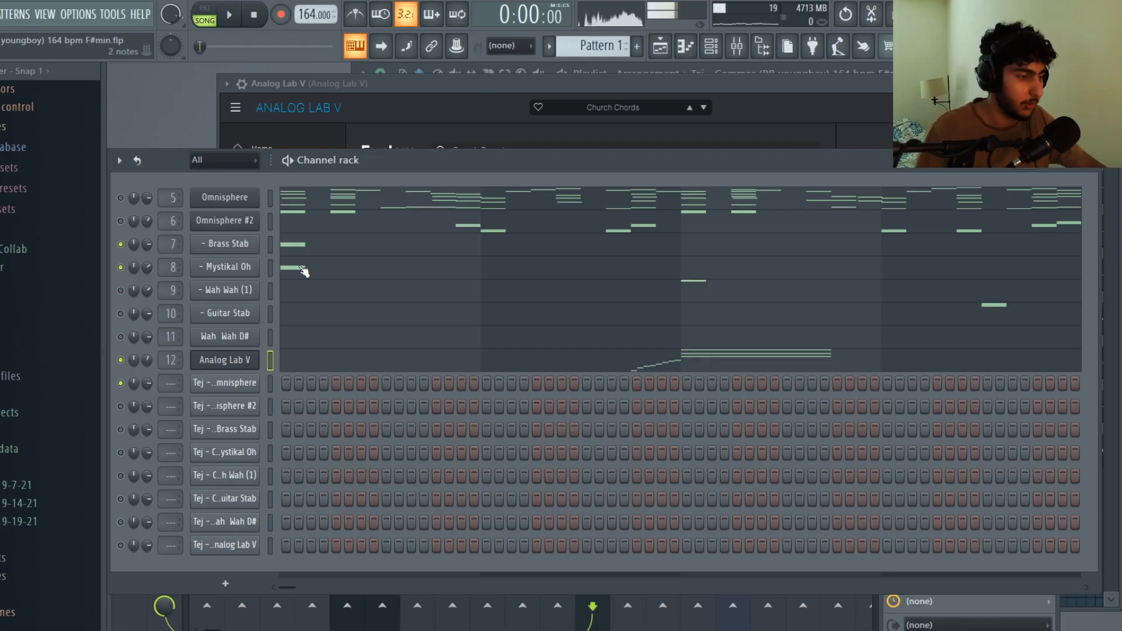
{"action": "left_click_drag", "start_coordinate": [120, 221], "coordinate": [121, 290]}
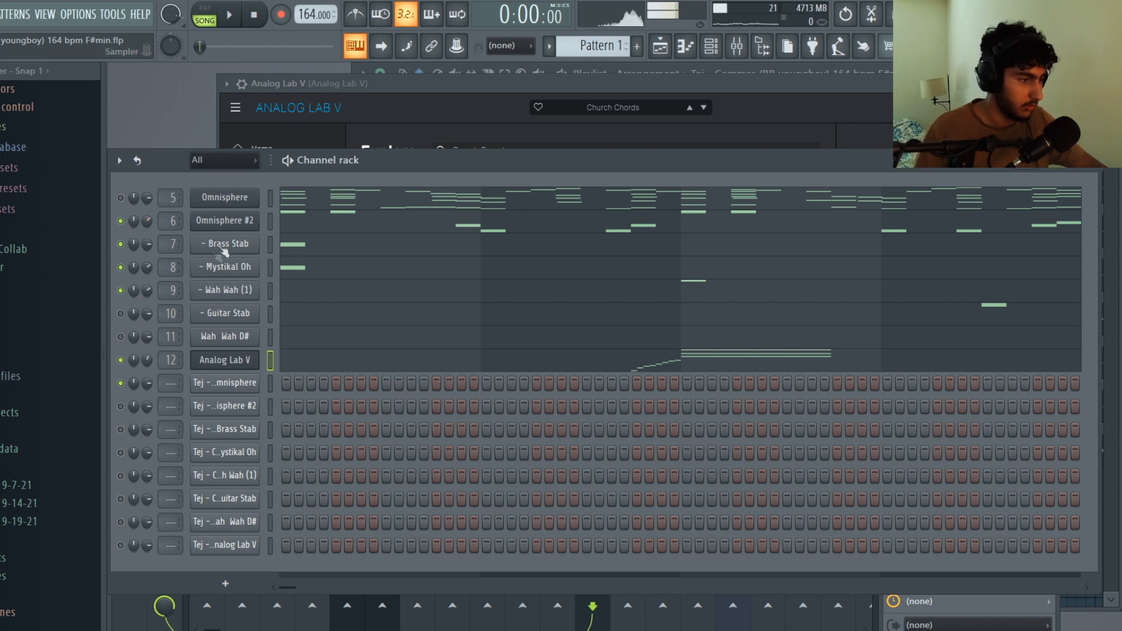
{"action": "left_click", "coordinate": [269, 244]}
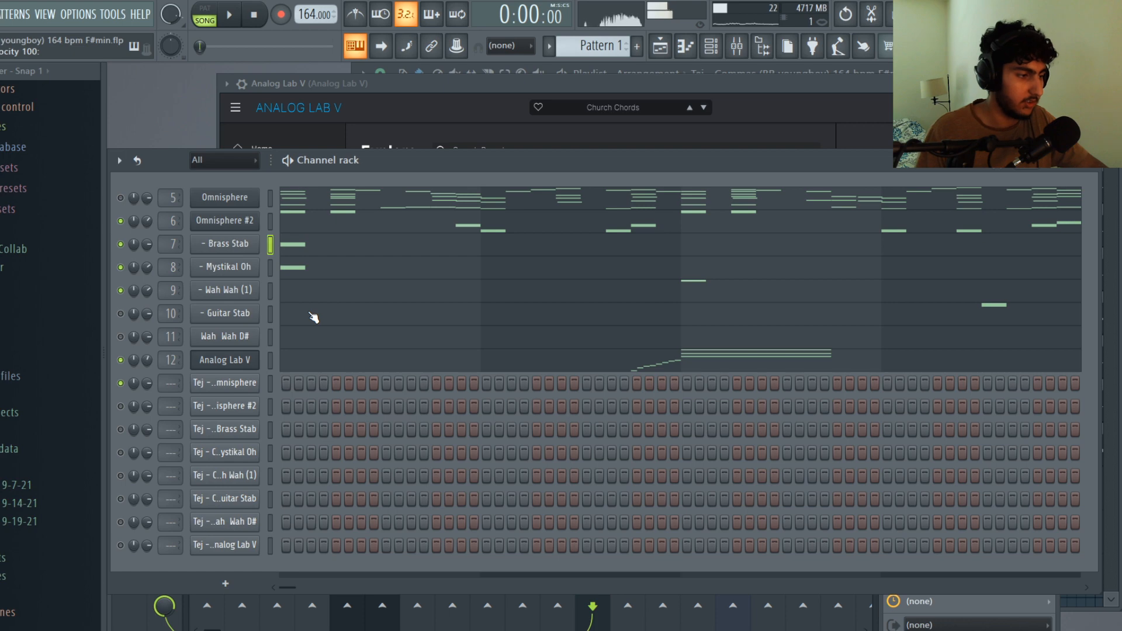
{"action": "key", "text": "F7"}
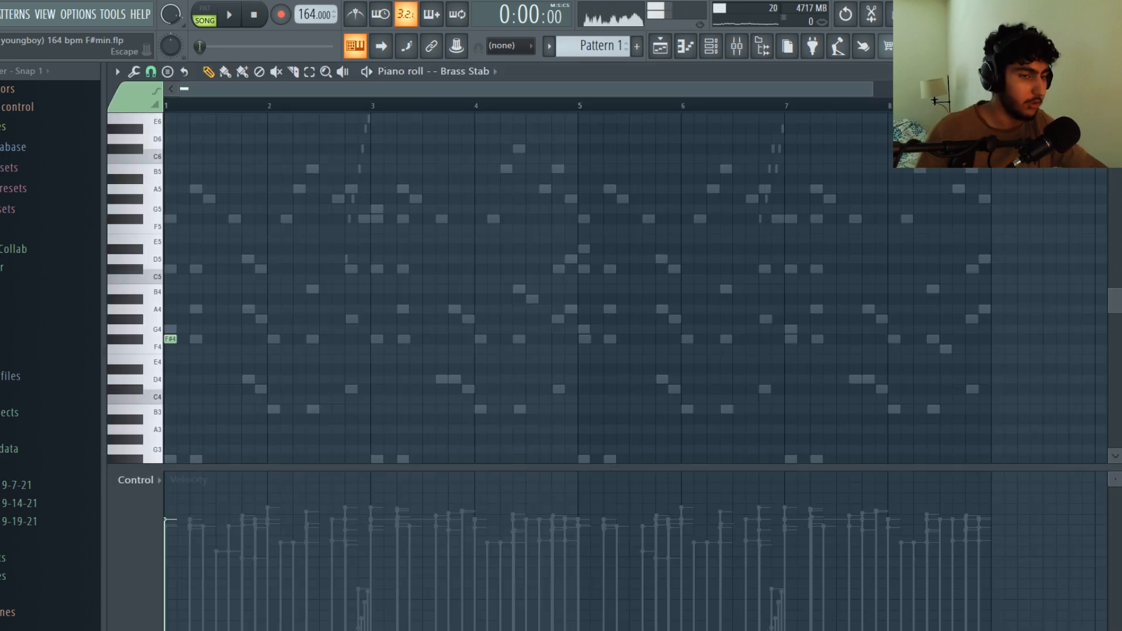
{"action": "key", "text": "F7"}
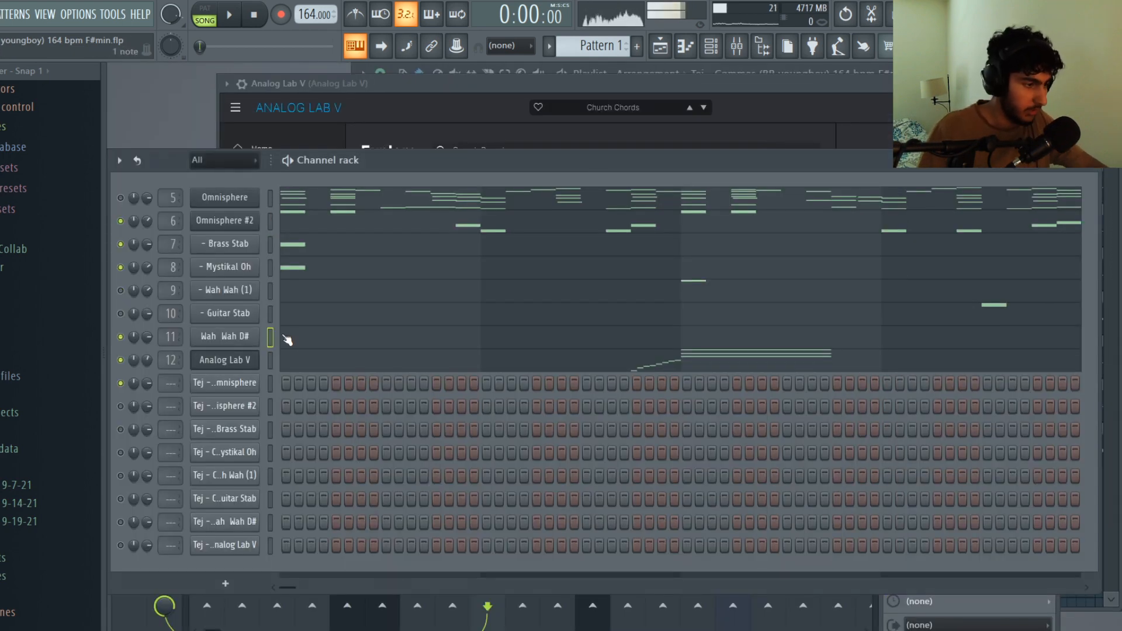
Audition the Wah Wah D# note at bar 5 and play the song while viewing the Mystikal Oh notes
{"action": "key", "text": "F7"}
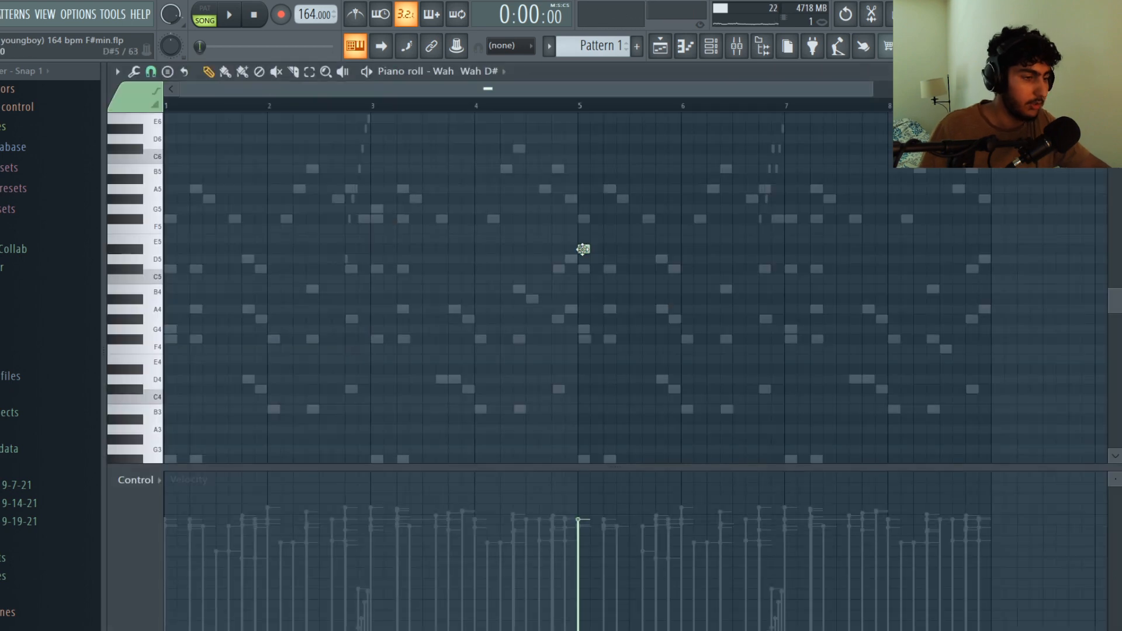
{"action": "left_click", "coordinate": [583, 249]}
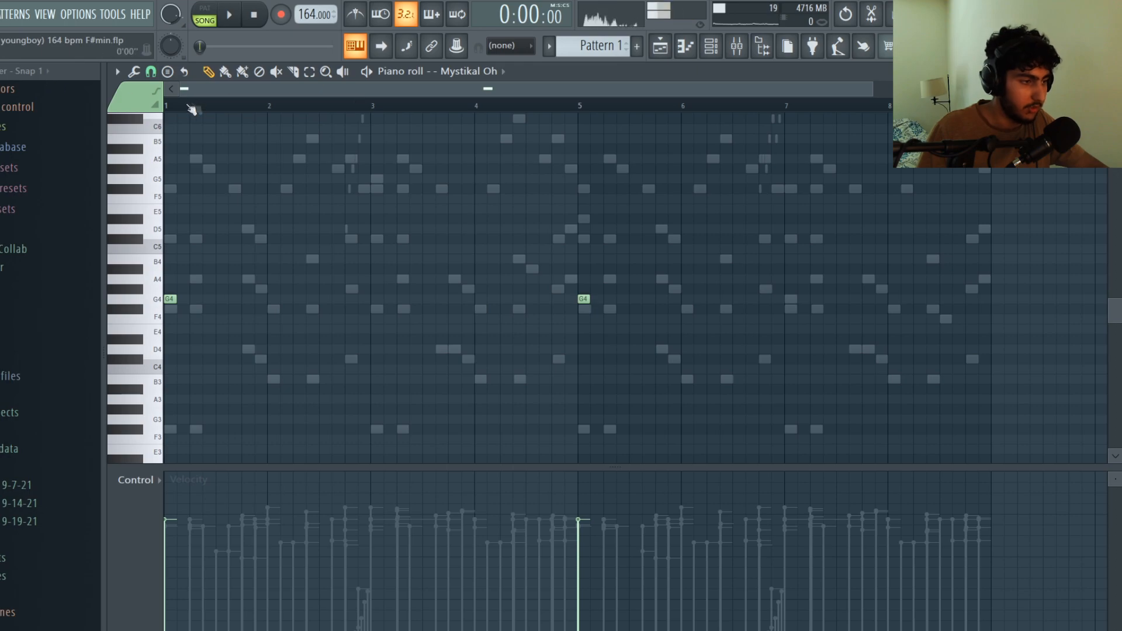
{"action": "key", "text": "space"}
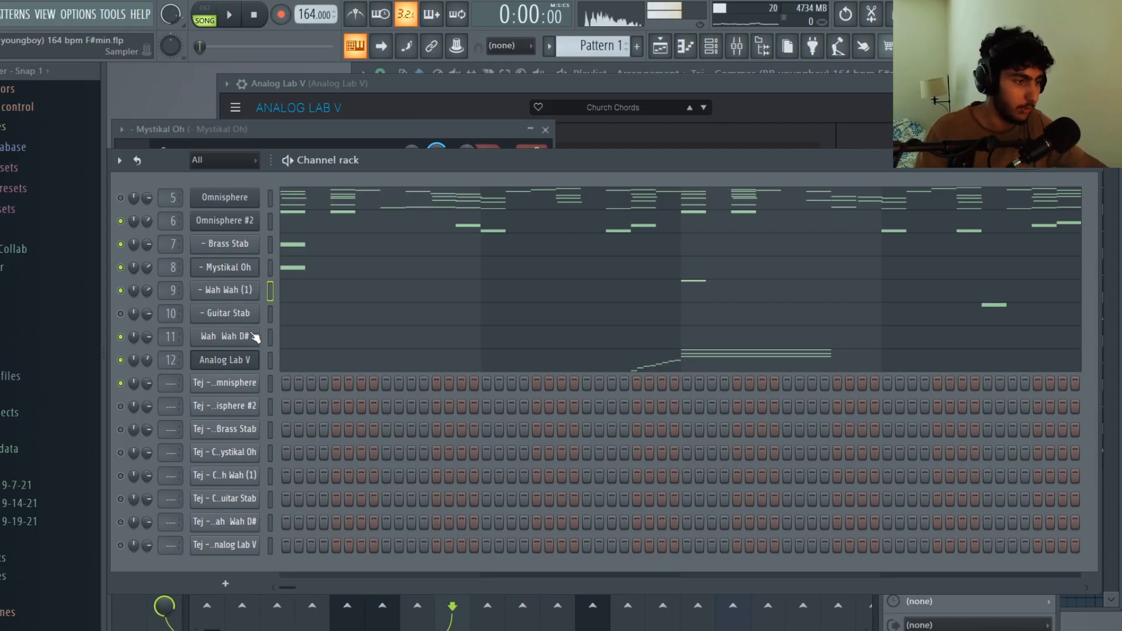
Inspect the Wah Wah (1) sample and its notes at bars 3 and 7, auditioning piano keys and playing the song
{"action": "left_click", "coordinate": [225, 290]}
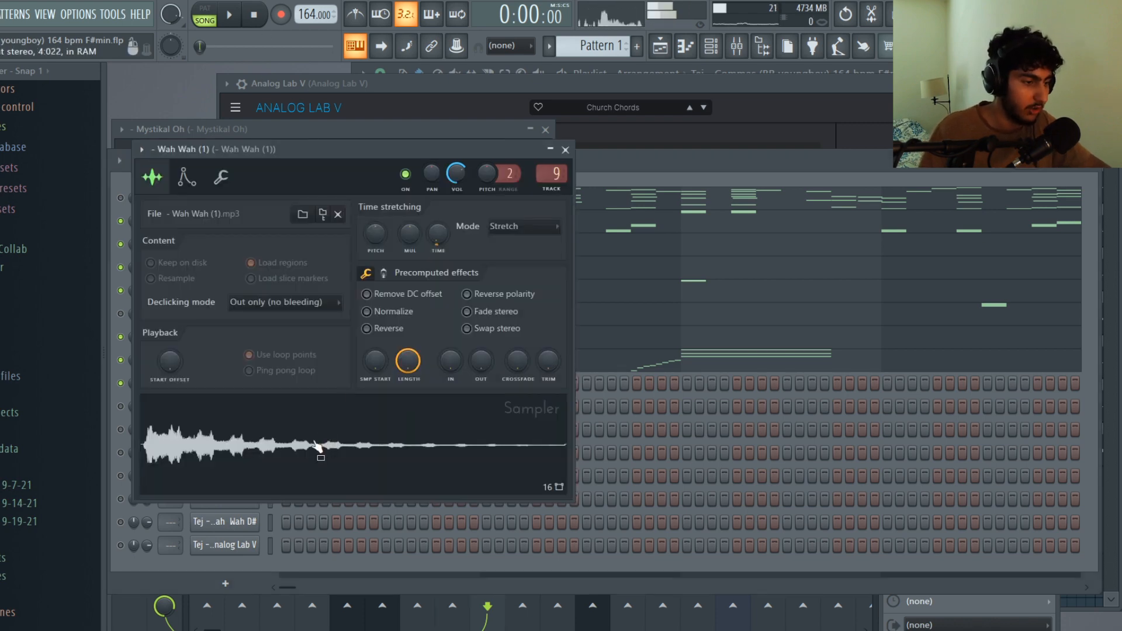
{"action": "key", "text": "F7"}
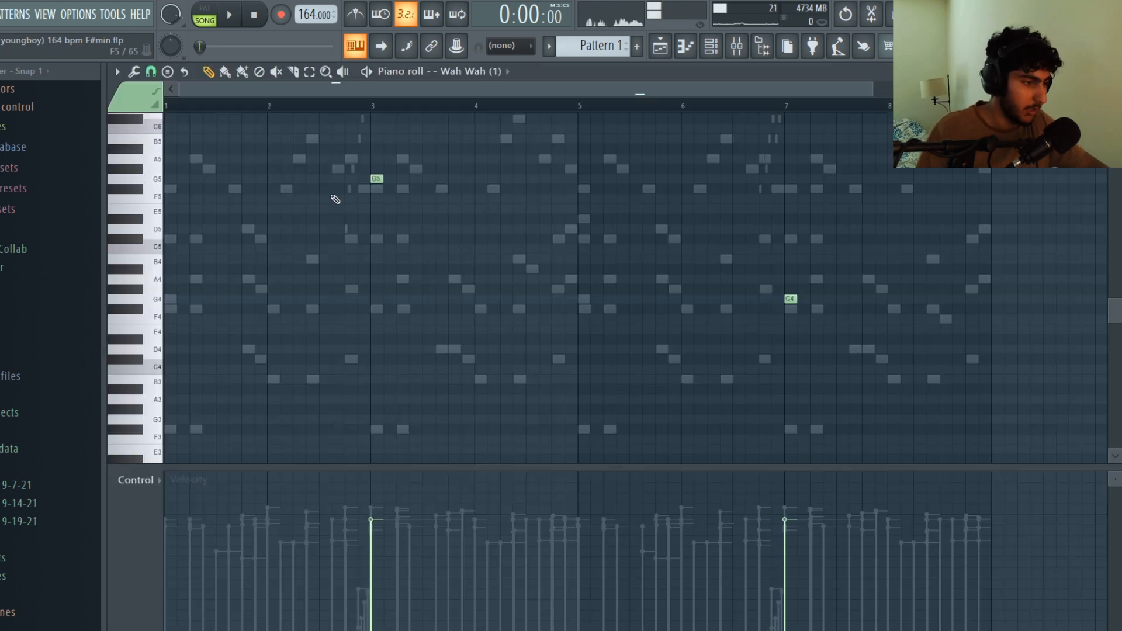
{"action": "left_click", "coordinate": [161, 186]}
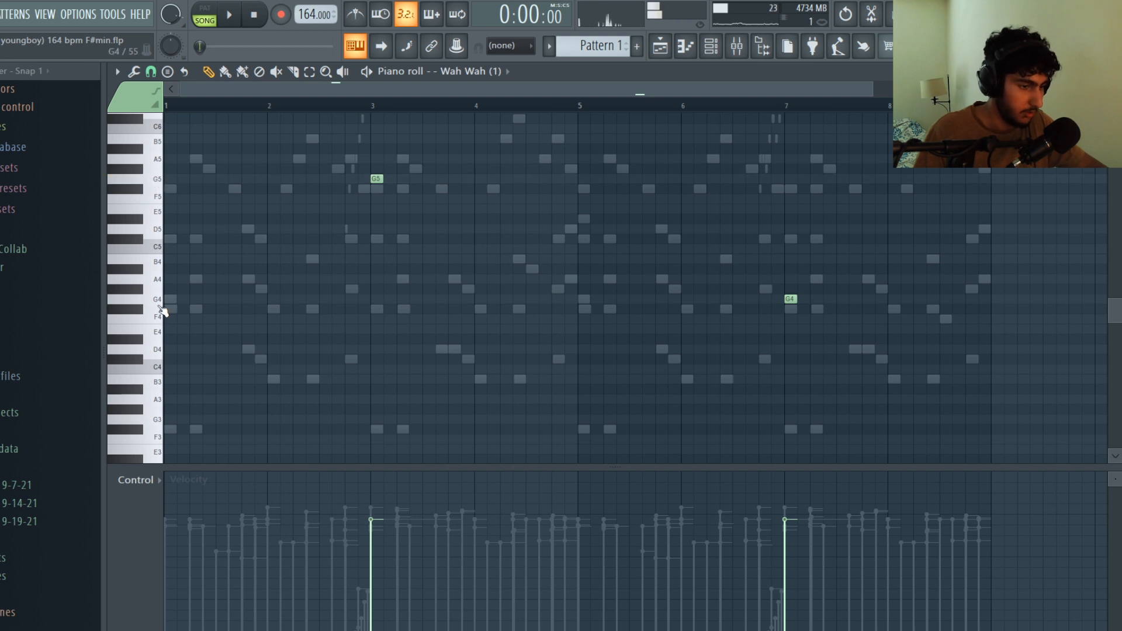
{"action": "left_click", "coordinate": [162, 309]}
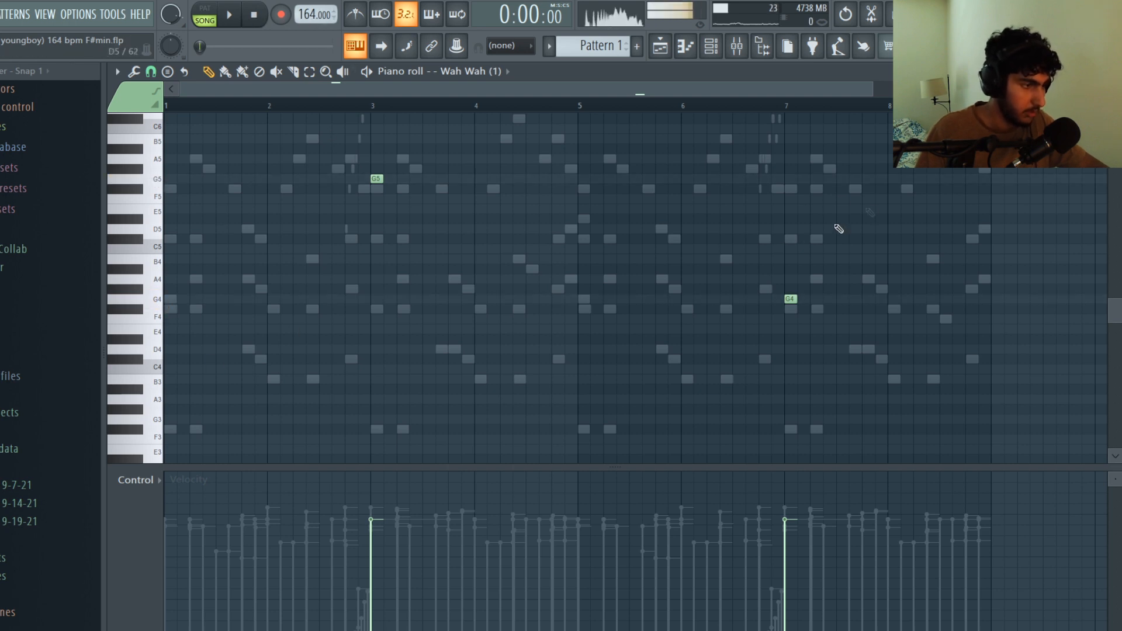
{"action": "left_click_drag", "start_coordinate": [874, 340], "coordinate": [301, 155]}
{"action": "left_click", "coordinate": [881, 321]}
{"action": "key", "text": "space"}
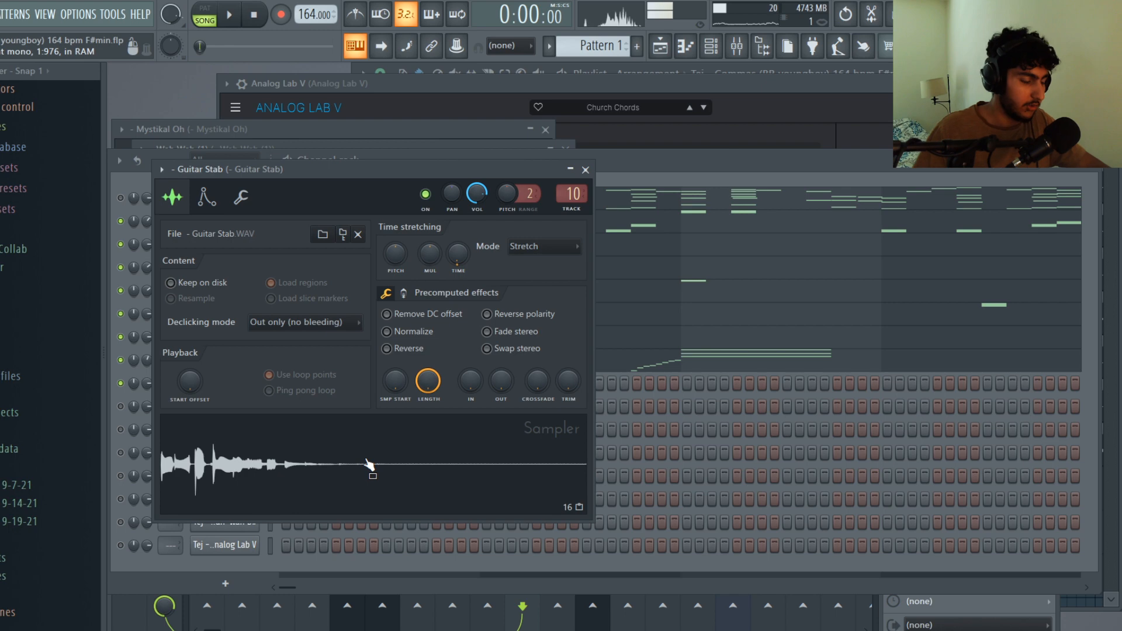
Examine the Guitar Stab notes in bars 4 and 8 with nothing selected, and play the song from bar 4
{"action": "key", "text": "F7"}
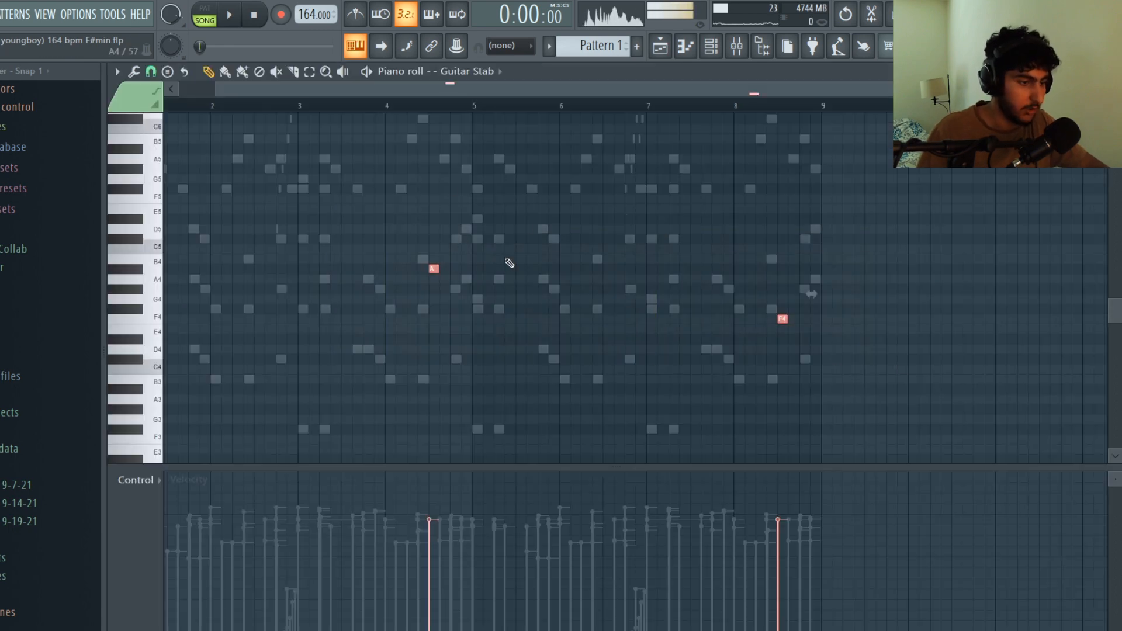
{"action": "left_click", "coordinate": [743, 218], "text": "ctrl"}
{"action": "scroll", "coordinate": [584, 205], "scroll_direction": "down", "scroll_amount": 1}
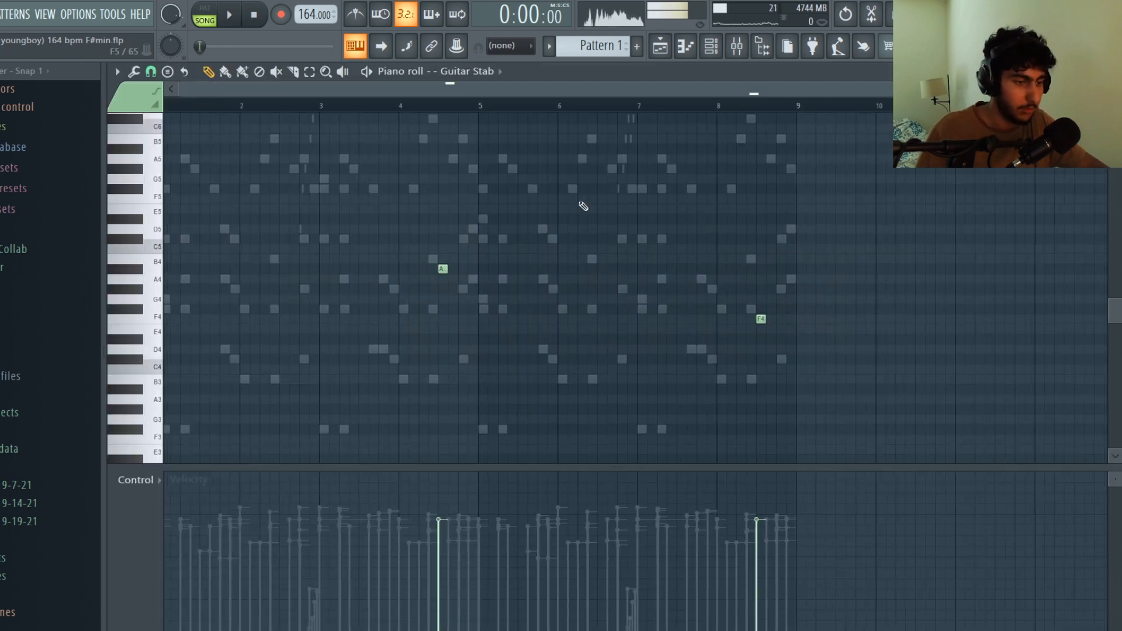
{"action": "left_click", "coordinate": [404, 107]}
{"action": "key", "text": "space"}
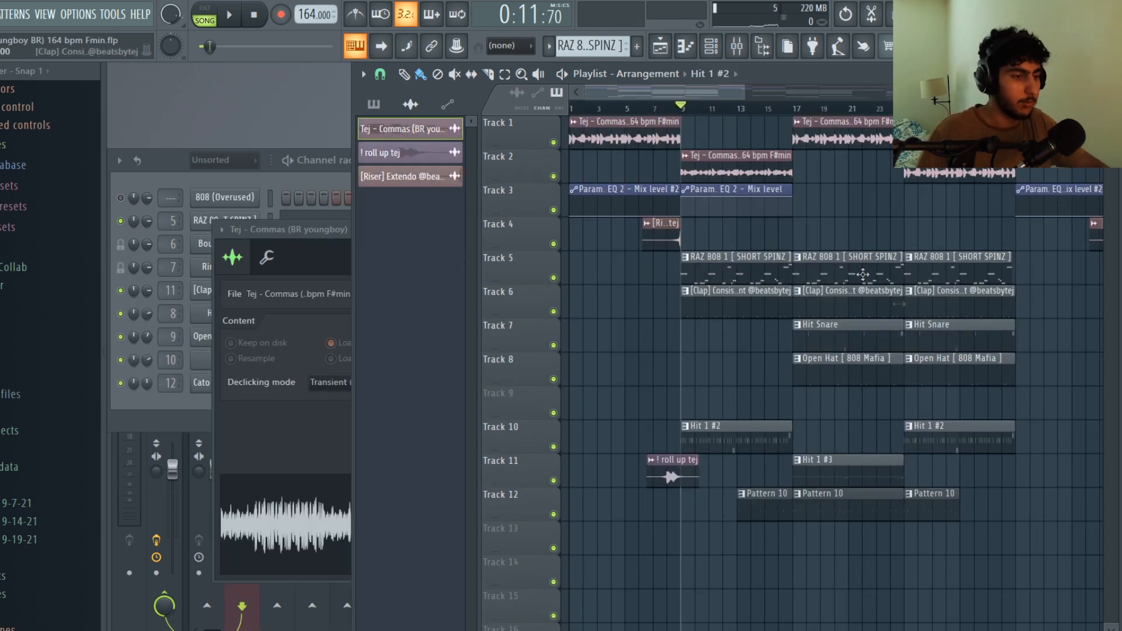
Open the track 1 melody clip and examine the clap pattern's hits, auditioning C5 and playing the song
{"action": "double_click", "coordinate": [645, 139]}
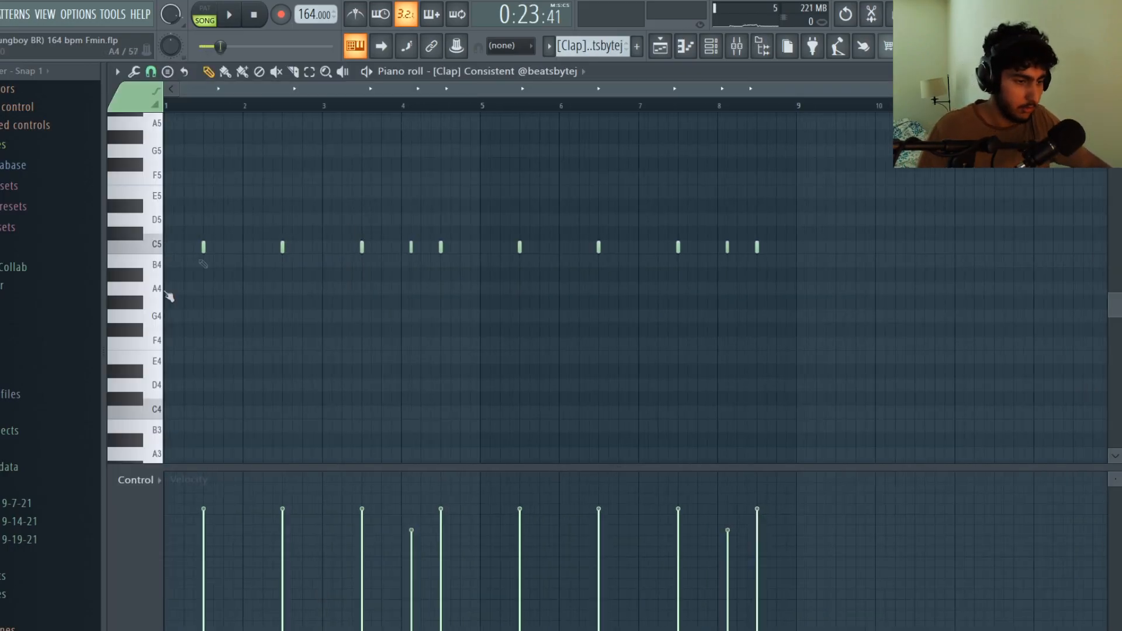
{"action": "scroll", "coordinate": [208, 222], "scroll_direction": "up", "scroll_amount": 3}
{"action": "scroll", "coordinate": [272, 212], "scroll_direction": "down", "scroll_amount": 1}
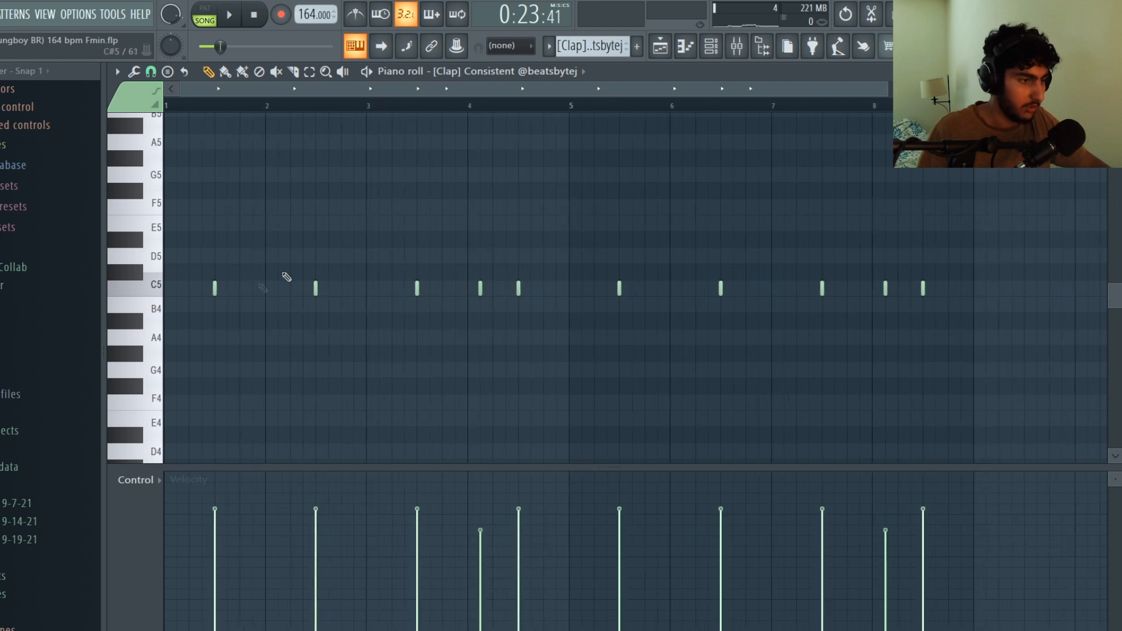
{"action": "left_click", "coordinate": [155, 291]}
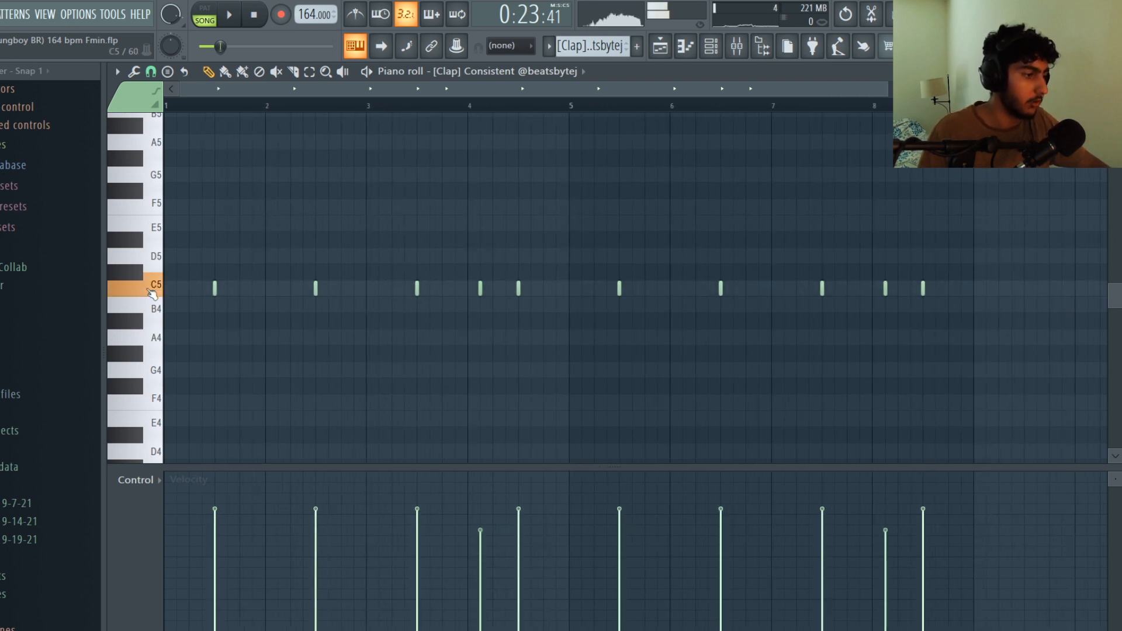
{"action": "left_click_drag", "start_coordinate": [1042, 361], "coordinate": [202, 176]}
{"action": "left_click", "coordinate": [494, 238], "text": "ctrl"}
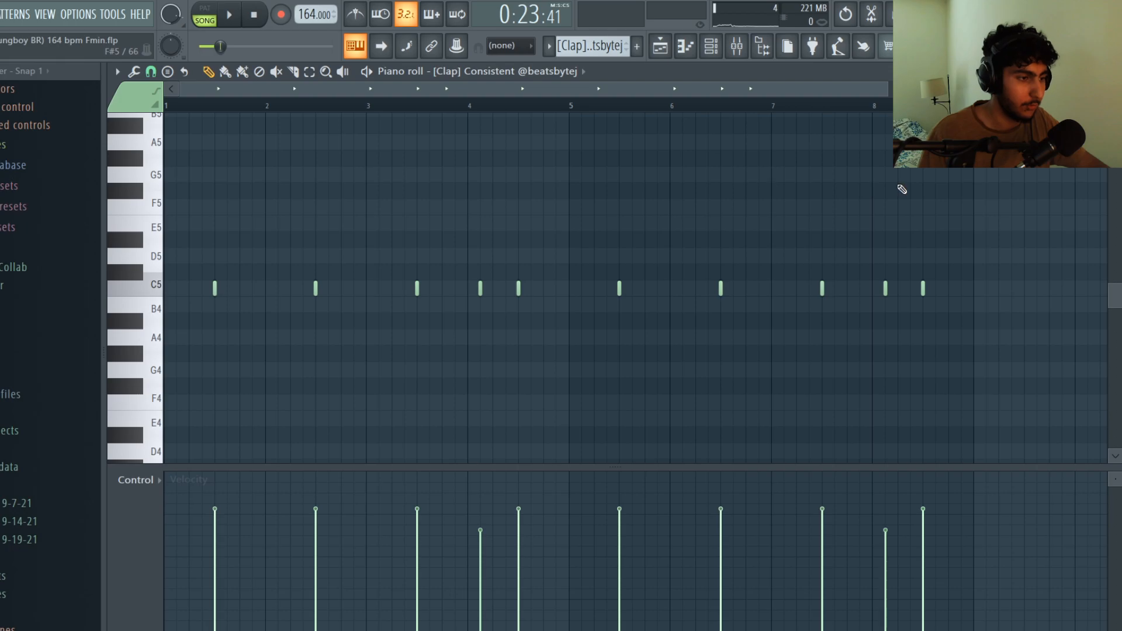
{"action": "key", "text": "space"}
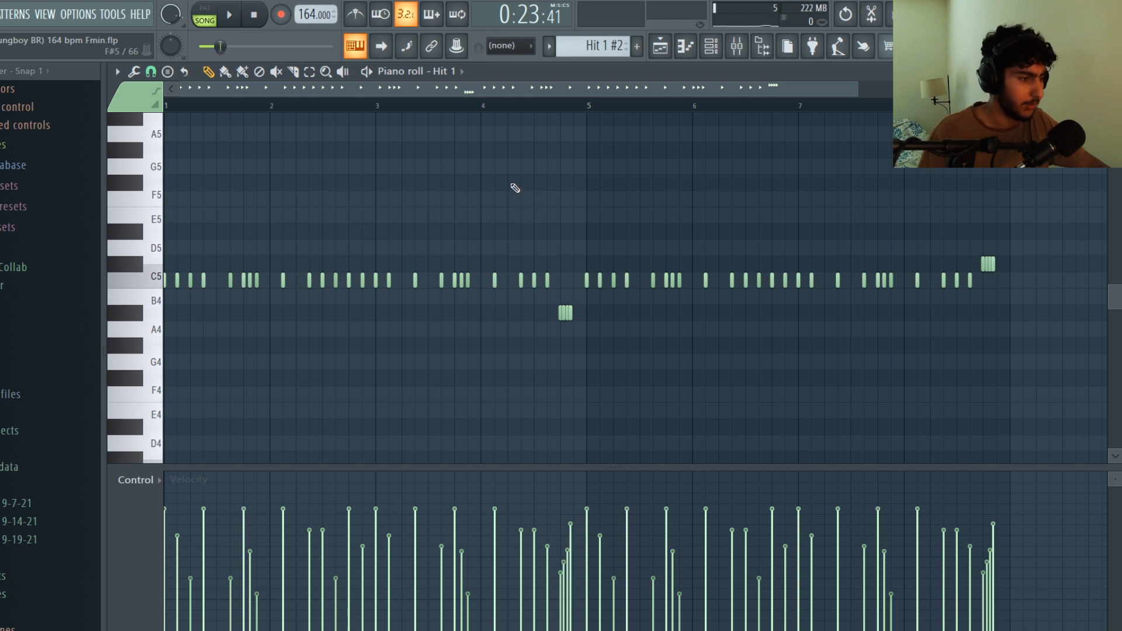
Examine the rhythm and velocities of the Hit 1 notes in pattern Hit 1 #2, from the opening bars to the full pattern
{"action": "scroll", "coordinate": [210, 193], "scroll_direction": "down", "scroll_amount": 1}
{"action": "scroll", "coordinate": [170, 213], "scroll_direction": "up", "scroll_amount": 2}
{"action": "scroll", "coordinate": [297, 89], "scroll_direction": "up", "scroll_amount": 1}
{"action": "left_click_drag", "start_coordinate": [297, 89], "coordinate": [283, 91]}
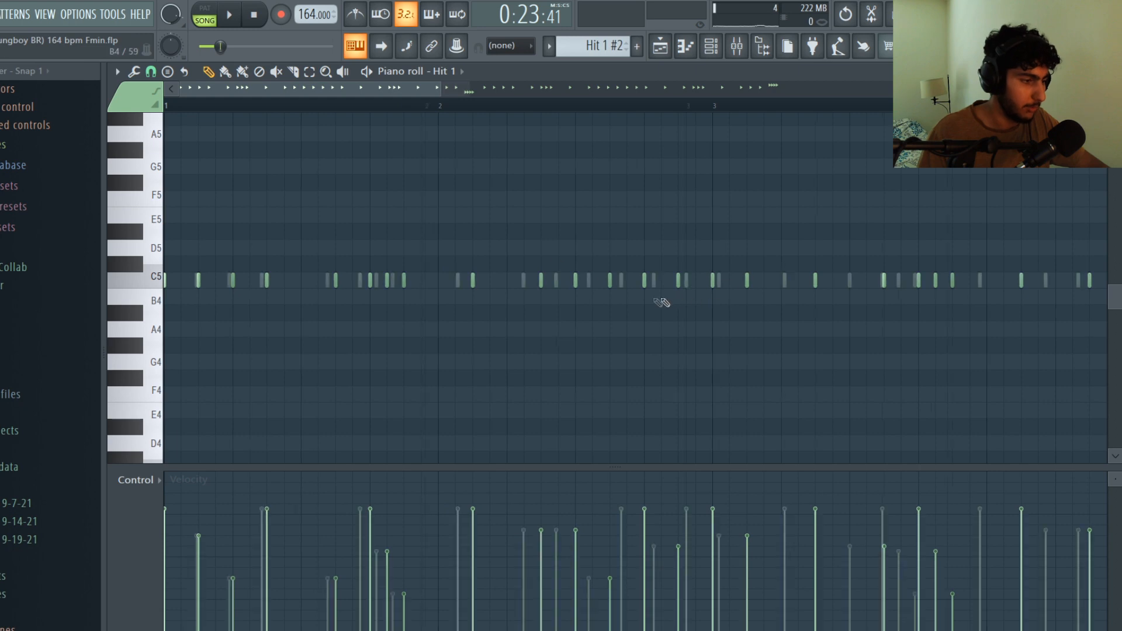
{"action": "scroll", "coordinate": [672, 302], "scroll_direction": "down", "scroll_amount": 4}
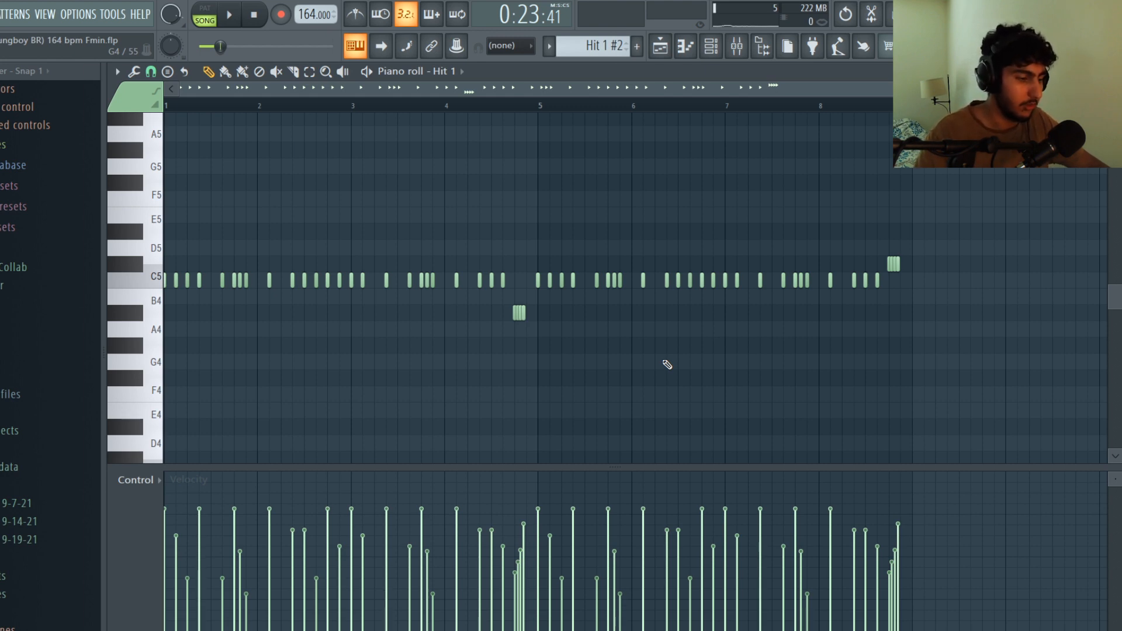
{"action": "scroll", "coordinate": [387, 278], "scroll_direction": "up", "scroll_amount": 2}
{"action": "scroll", "coordinate": [388, 278], "scroll_direction": "down", "scroll_amount": 3}
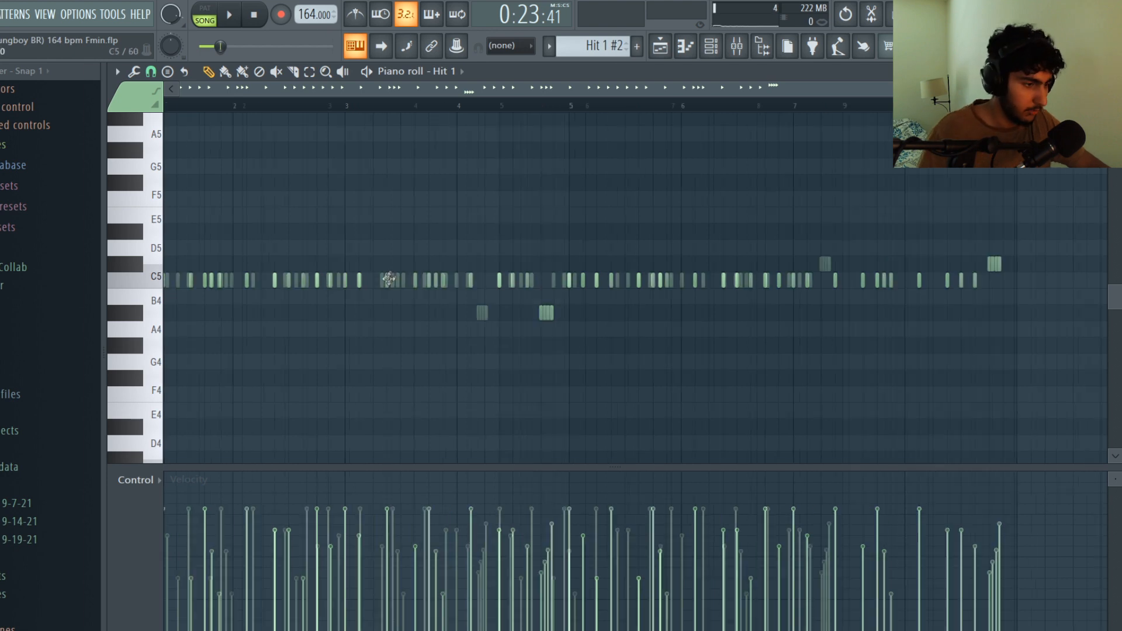
Select the four-note lowered roll at the end of bar 4 in Hit 1 #2, clear the selection, and play the song
{"action": "scroll", "coordinate": [248, 278], "scroll_direction": "up", "scroll_amount": 4}
{"action": "scroll", "coordinate": [248, 275], "scroll_direction": "down", "scroll_amount": 2}
{"action": "scroll", "coordinate": [446, 292], "scroll_direction": "up", "scroll_amount": 4}
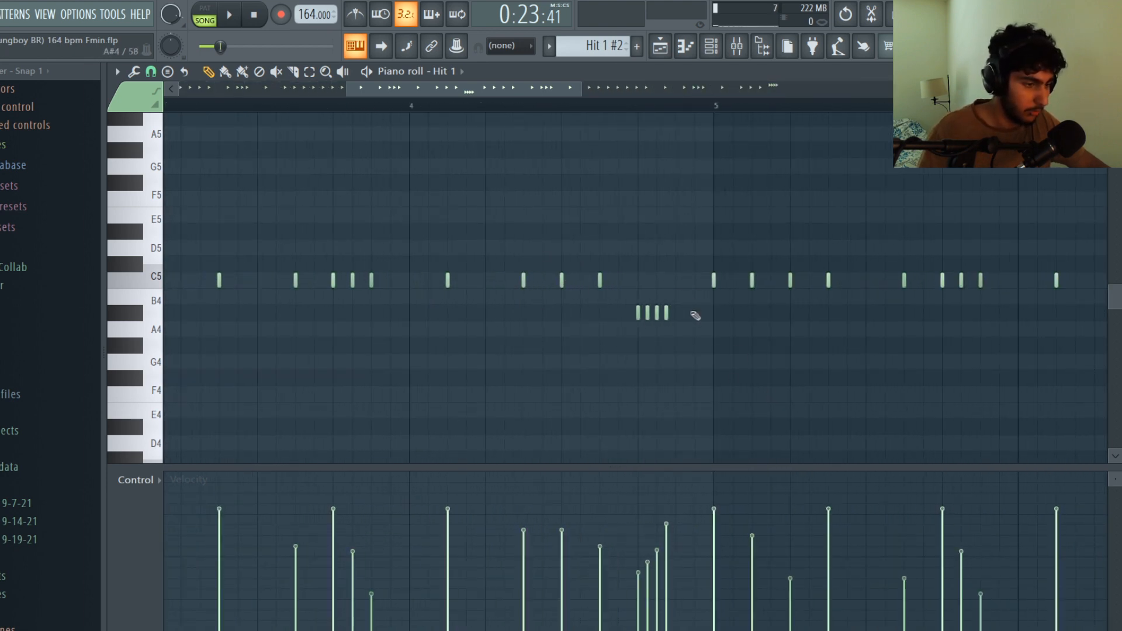
{"action": "left_click_drag", "start_coordinate": [692, 313], "coordinate": [608, 315]}
{"action": "scroll", "coordinate": [558, 312], "scroll_direction": "down", "scroll_amount": 5}
{"action": "left_click", "coordinate": [832, 202], "text": "ctrl"}
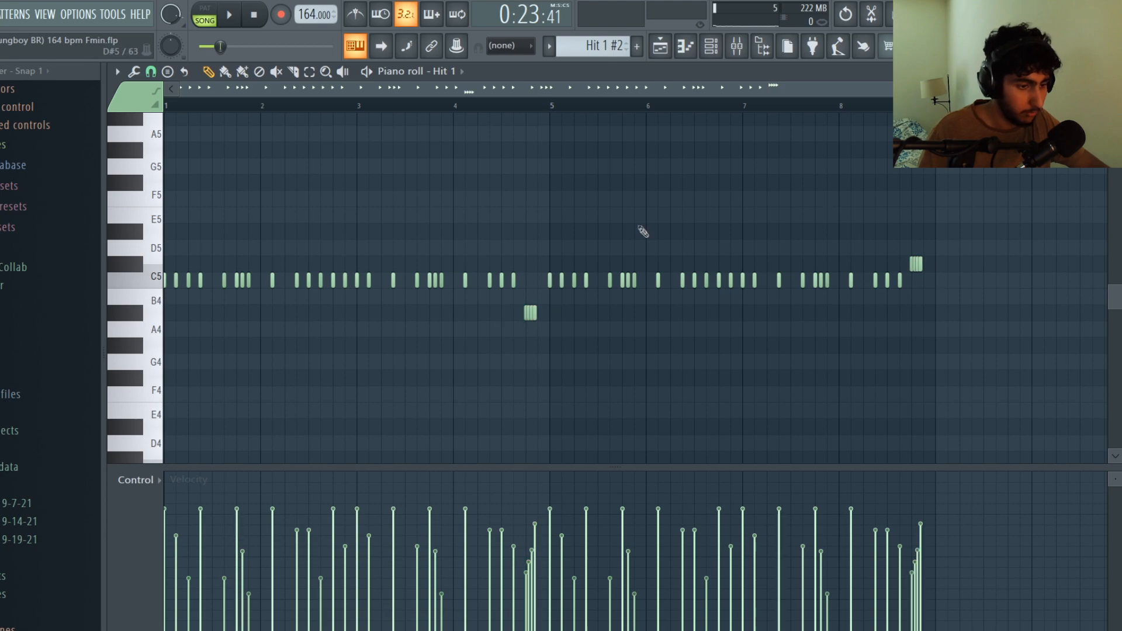
{"action": "key", "text": "space"}
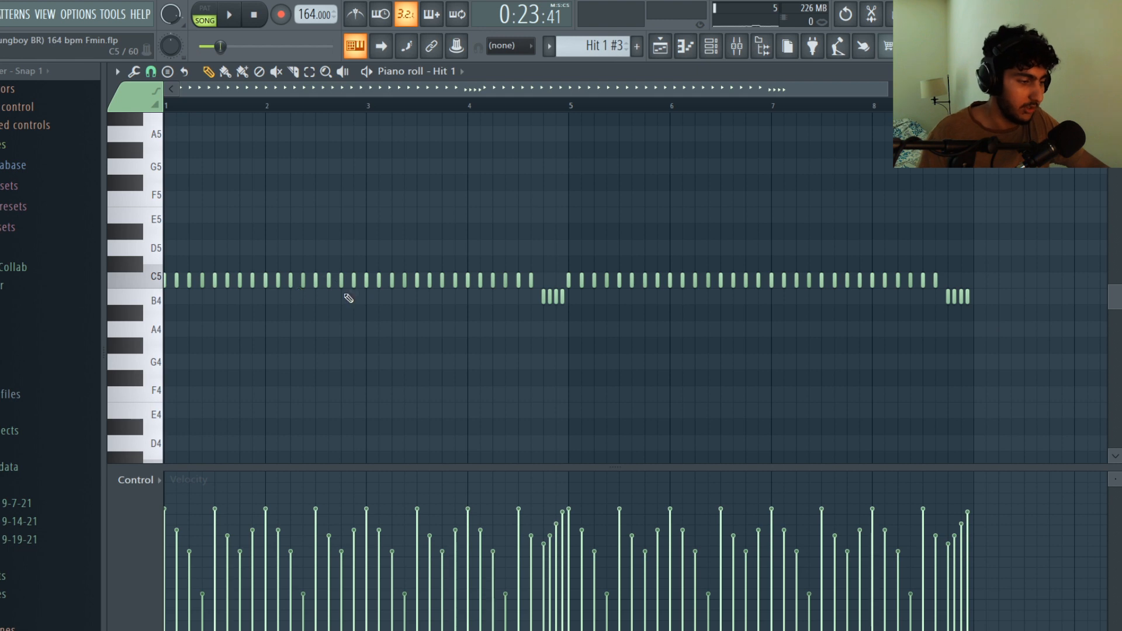
Select the first bar of hits and the four-note lowered roll at the end of bar 4 in Hit 1 #3, clearing each selection
{"action": "left_click_drag", "start_coordinate": [263, 289], "coordinate": [122, 284]}
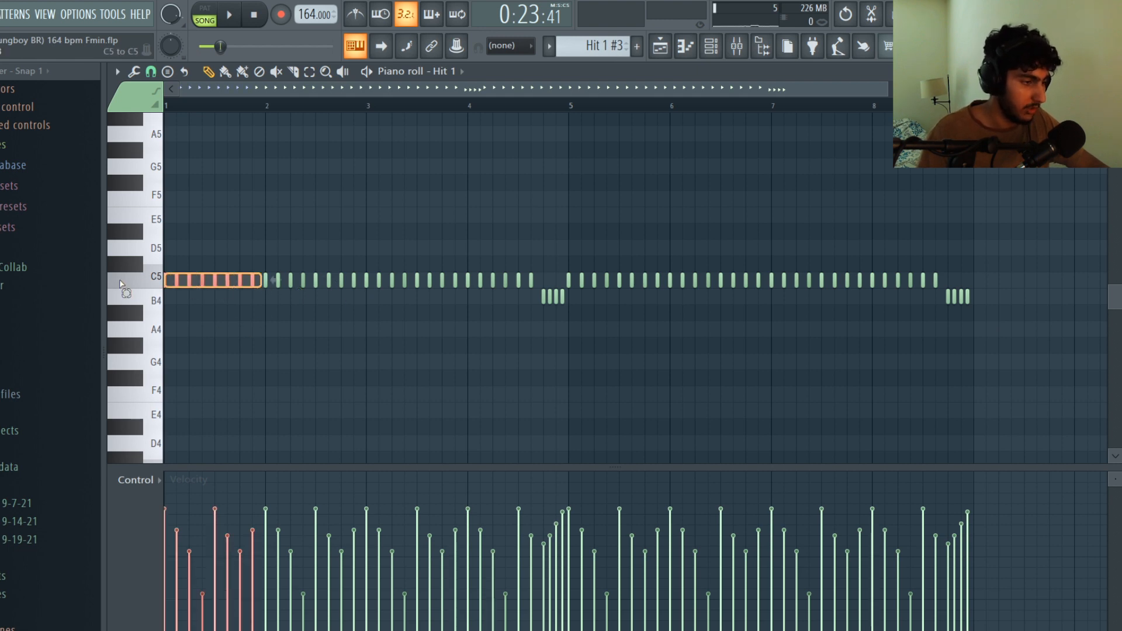
{"action": "left_click", "coordinate": [741, 323], "text": "ctrl"}
{"action": "scroll", "coordinate": [740, 322], "scroll_direction": "up", "scroll_amount": 3}
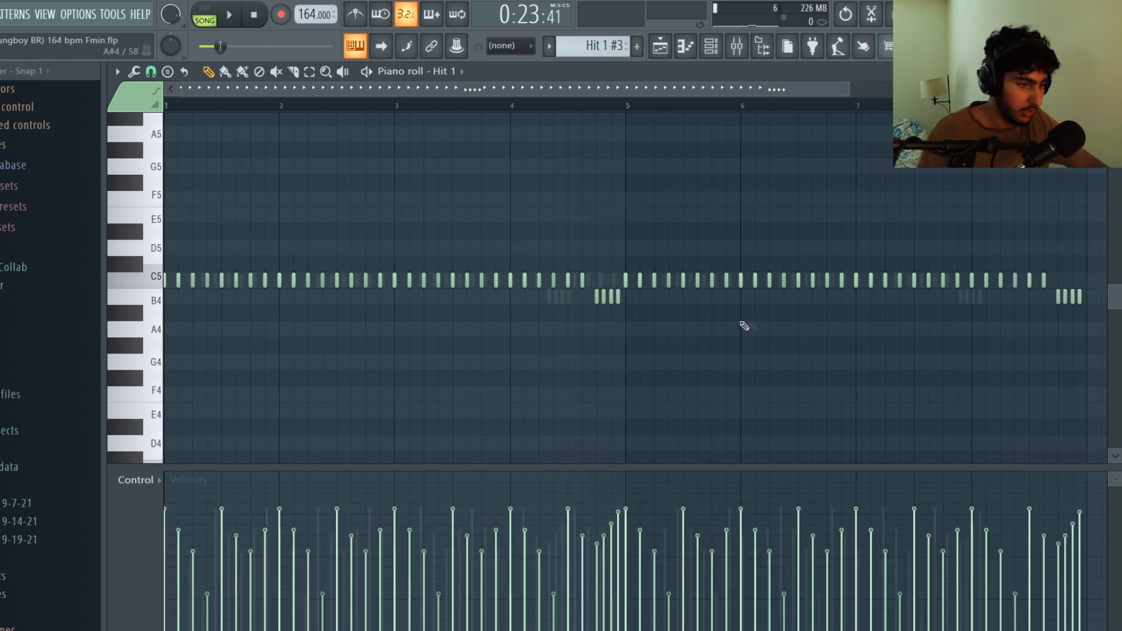
{"action": "scroll", "coordinate": [448, 293], "scroll_direction": "up", "scroll_amount": 2}
{"action": "left_click_drag", "start_coordinate": [633, 297], "coordinate": [531, 322]}
{"action": "left_click", "coordinate": [664, 315], "text": "ctrl"}
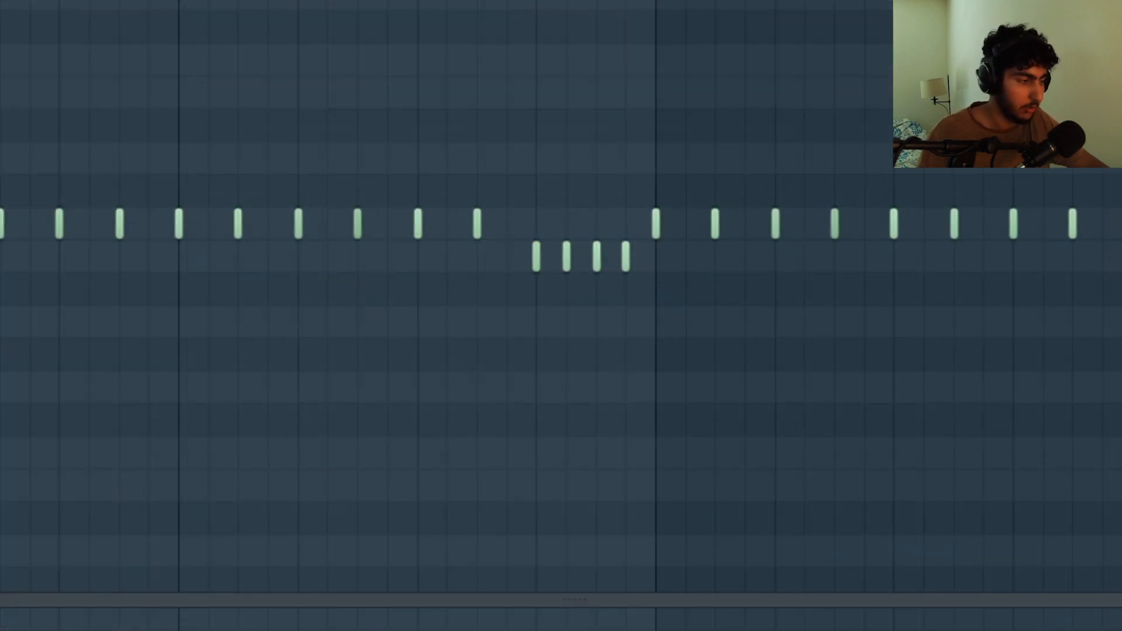
{"action": "scroll", "coordinate": [408, 23], "scroll_direction": "down", "scroll_amount": 4}
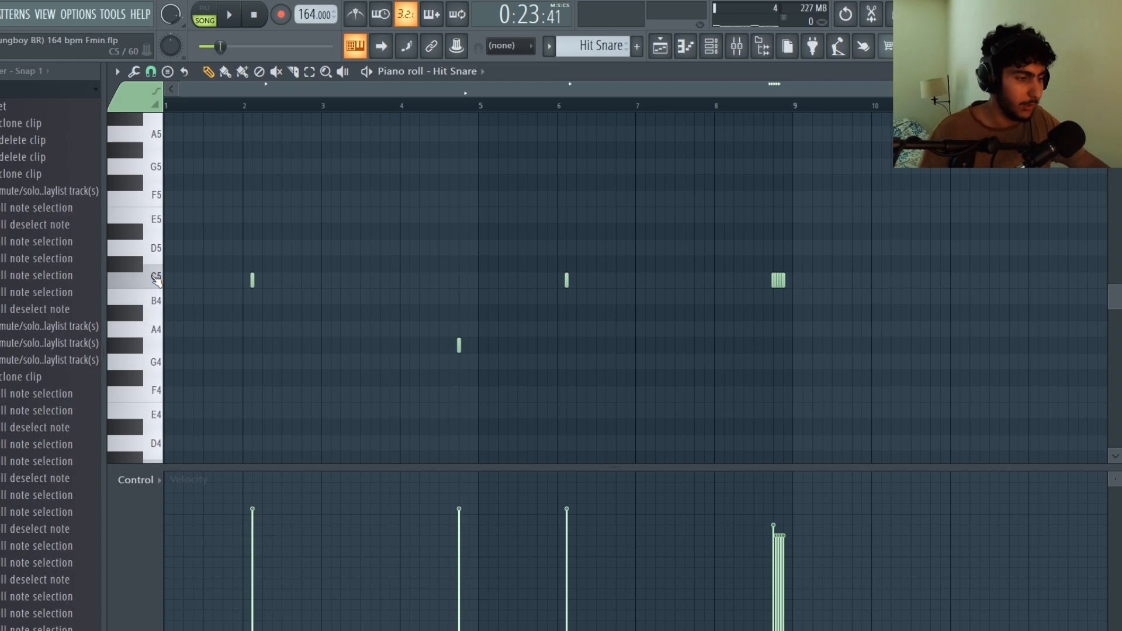
Examine the note placement in the Hit Snare, Open Hat and Cato My Favorite patterns while playing the song
{"action": "key", "text": "space"}
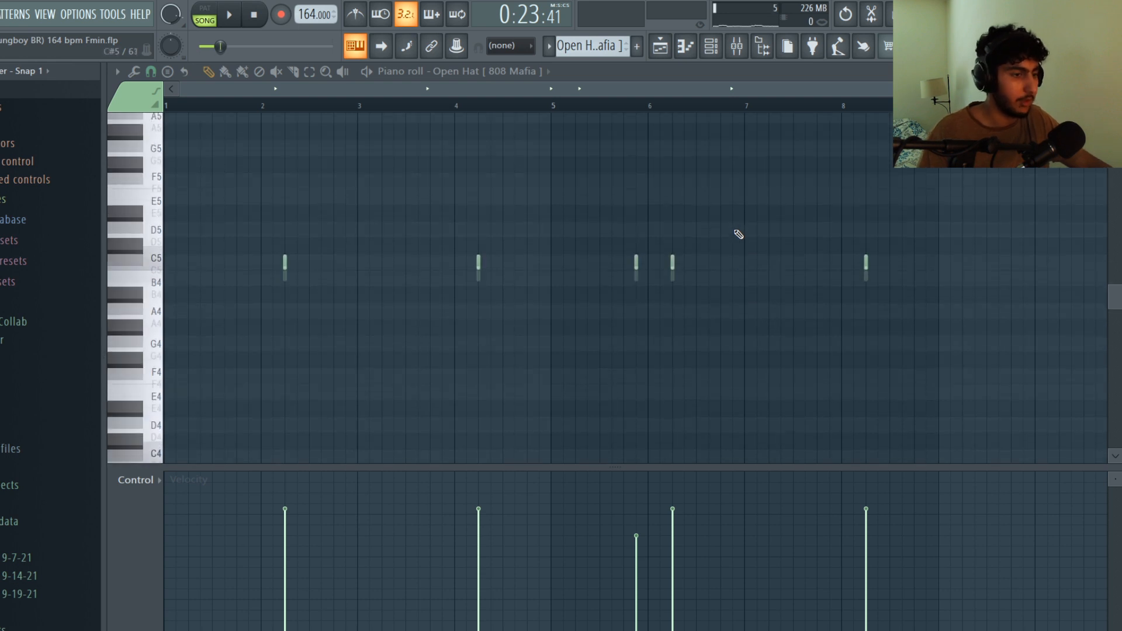
{"action": "scroll", "coordinate": [590, 87], "scroll_direction": "up", "scroll_amount": 1}
{"action": "left_click_drag", "start_coordinate": [590, 87], "coordinate": [485, 86]}
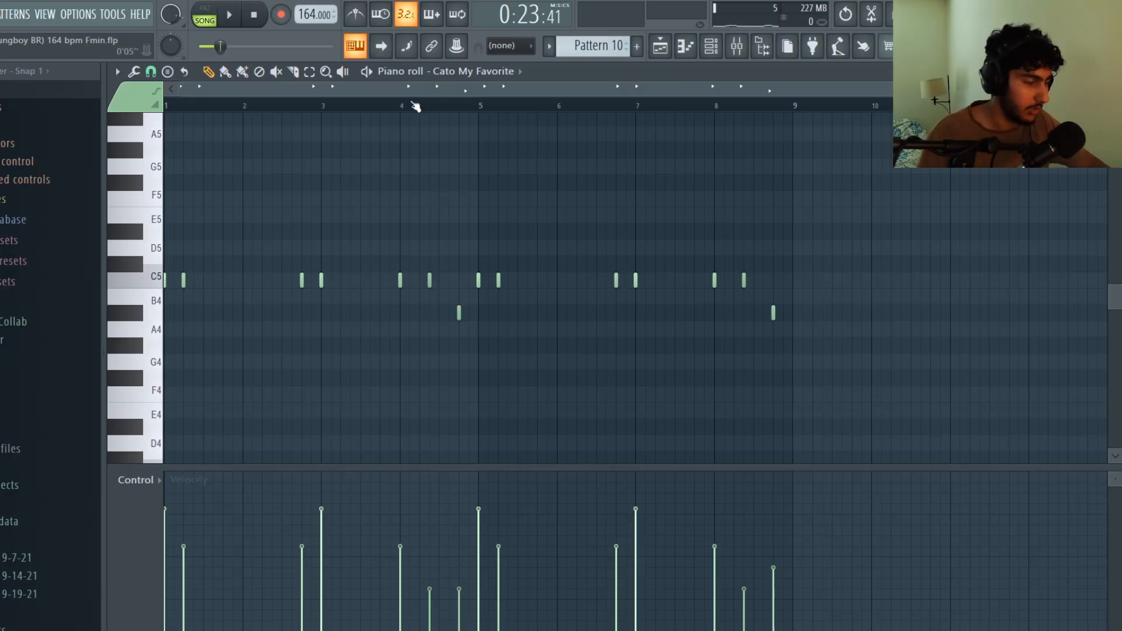
{"action": "key", "text": "space"}
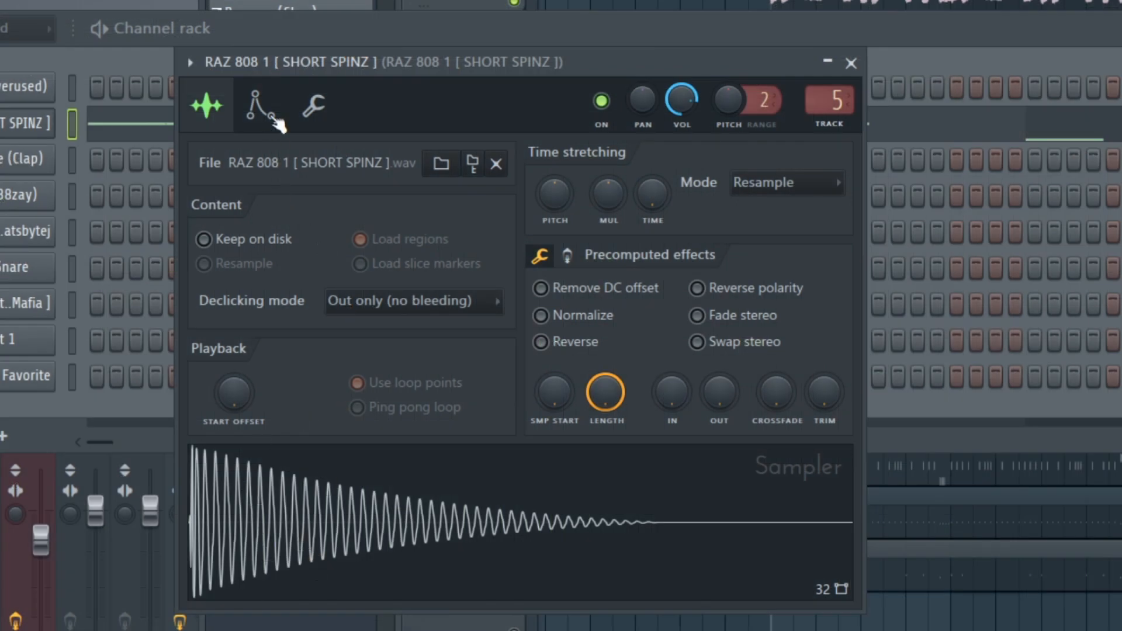
View the envelope settings of the RAZ 808 1 sampler and examine its bass notes from bar 3 while playing the song
{"action": "left_click", "coordinate": [270, 117]}
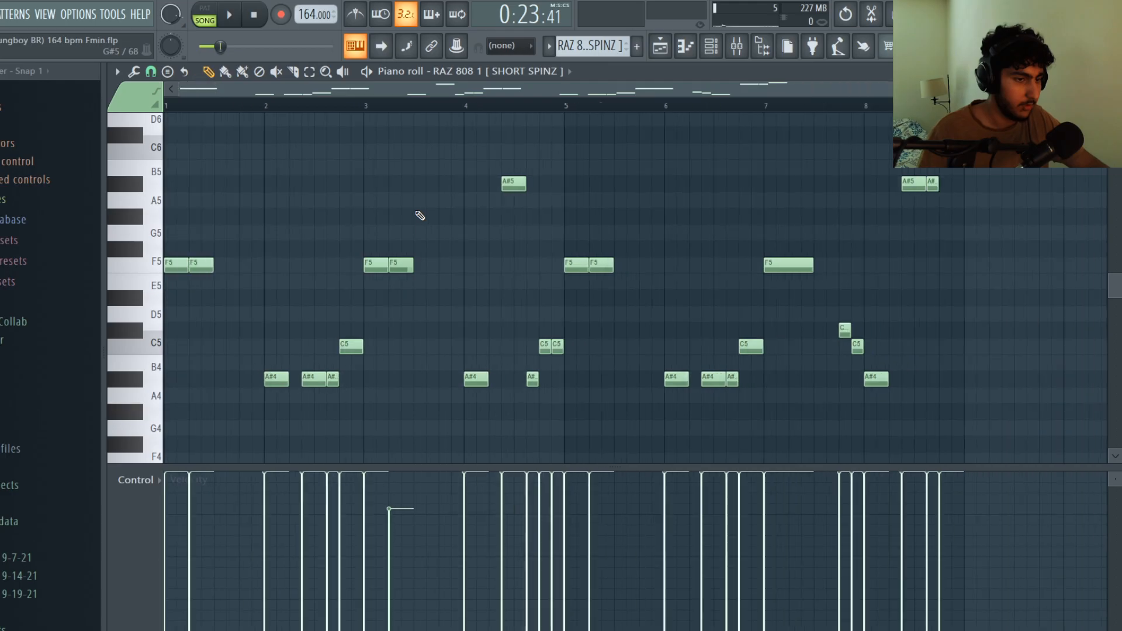
{"action": "scroll", "coordinate": [368, 115], "scroll_direction": "up", "scroll_amount": 3}
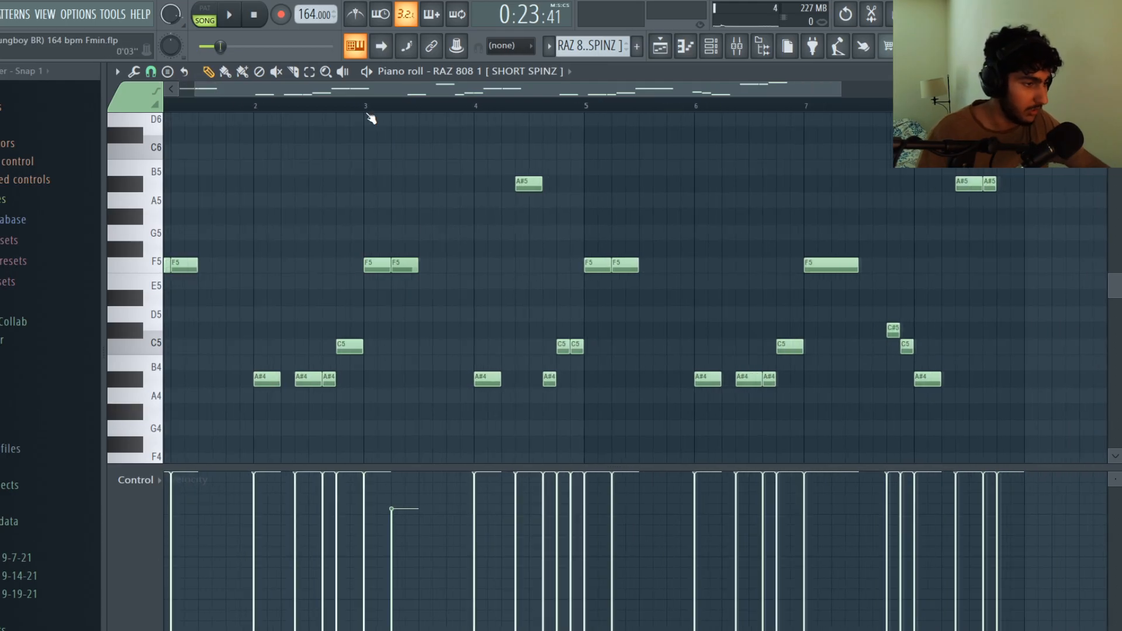
{"action": "key", "text": "space"}
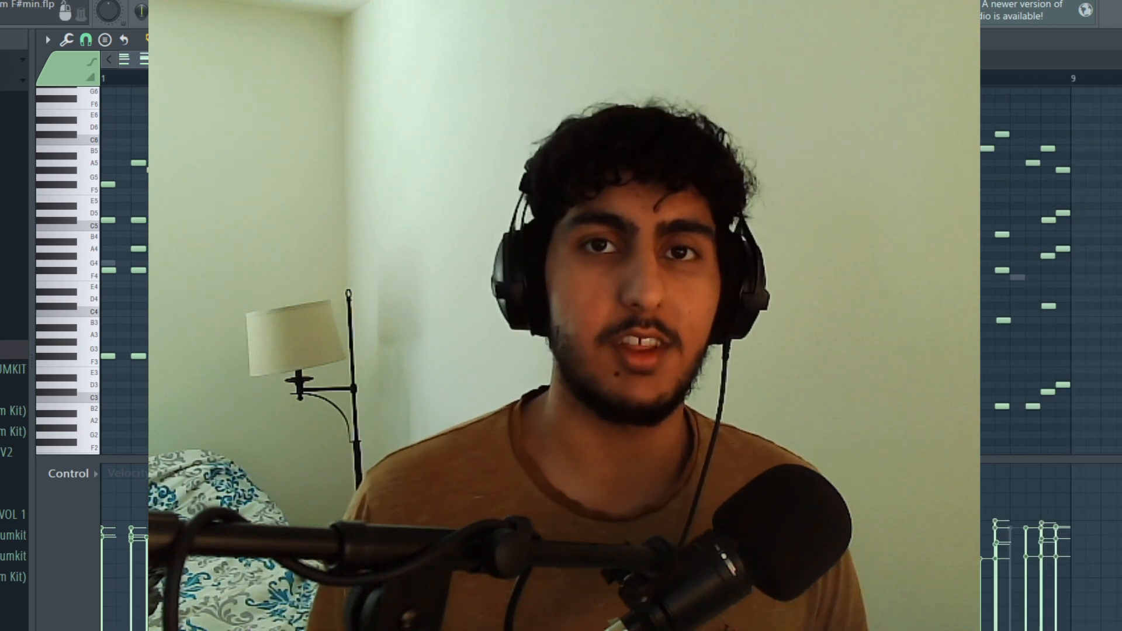
{"action": "scroll", "coordinate": [564, 269], "scroll_direction": "up", "scroll_amount": 3}
{"action": "scroll", "coordinate": [563, 269], "scroll_direction": "up", "scroll_amount": 1}
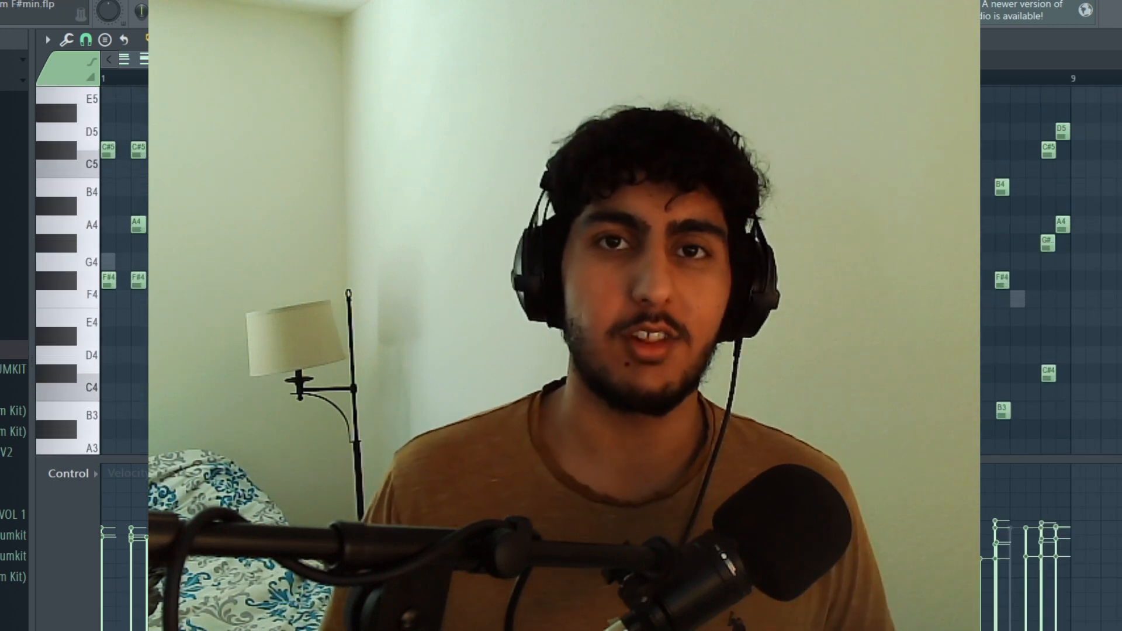
{"action": "scroll", "coordinate": [564, 269], "scroll_direction": "down", "scroll_amount": 4}
{"action": "scroll", "coordinate": [563, 269], "scroll_direction": "up", "scroll_amount": 2}
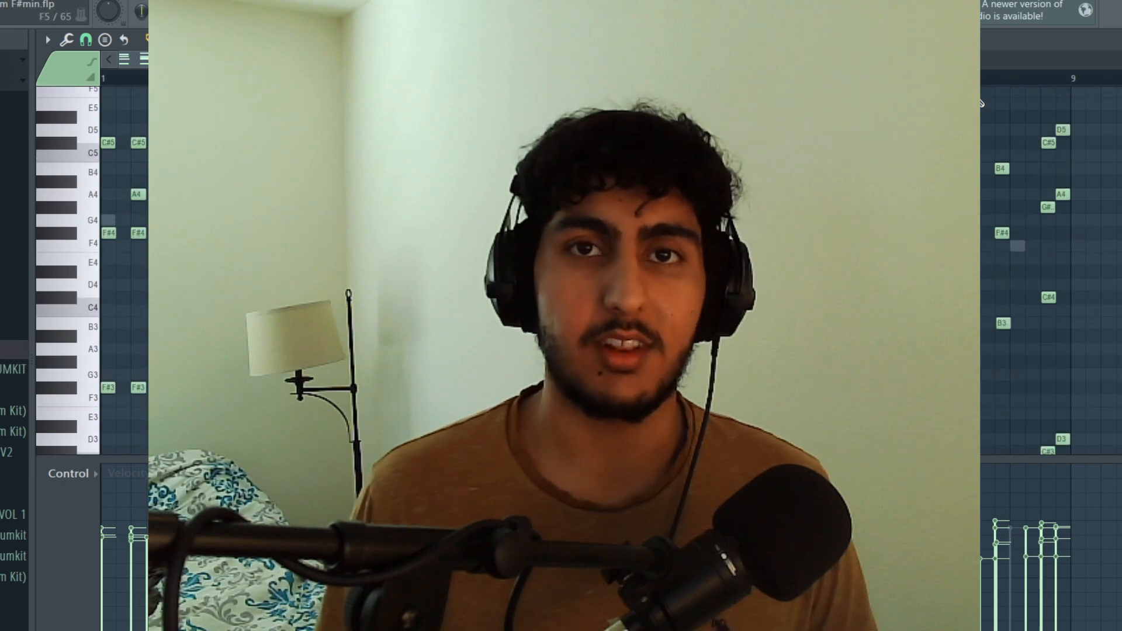
{"action": "scroll", "coordinate": [981, 102], "scroll_direction": "up", "scroll_amount": 3}
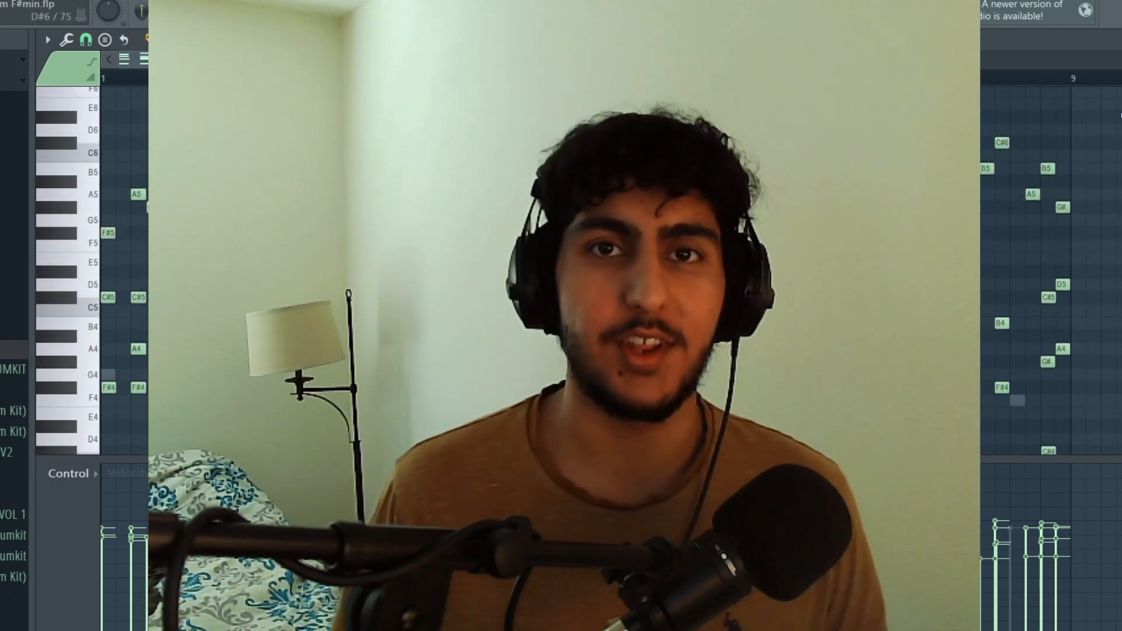